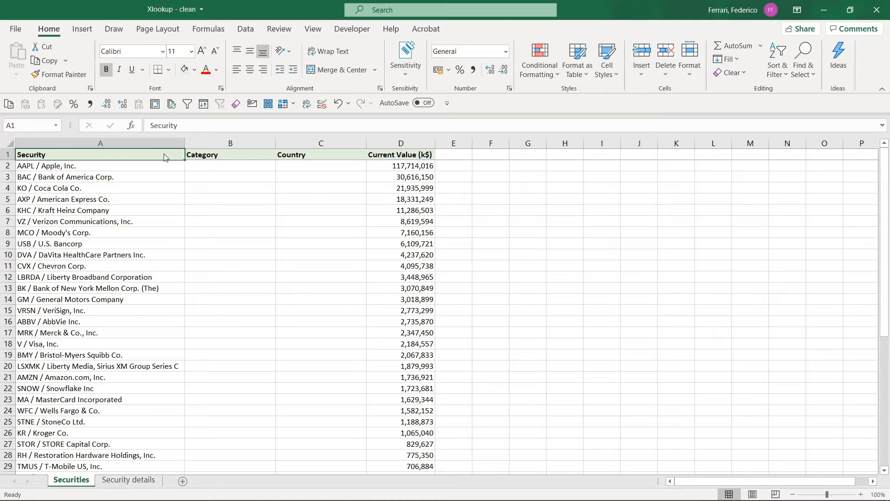
Examine the column headers on the Securities sheet and compare them with those on the Security details sheet
key("Right")
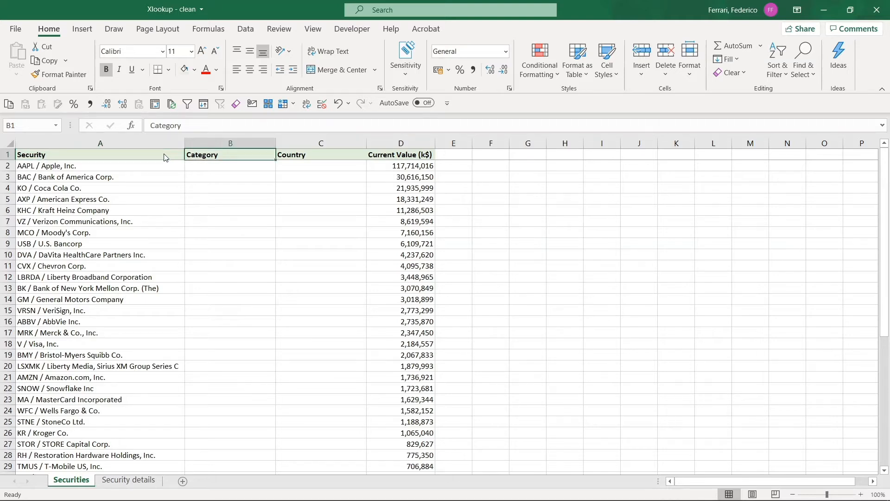
key("Right")
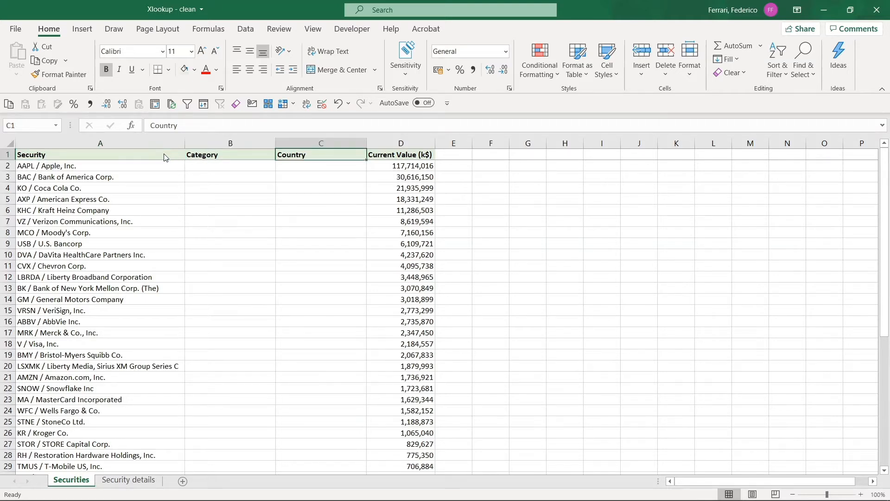
key("Right")
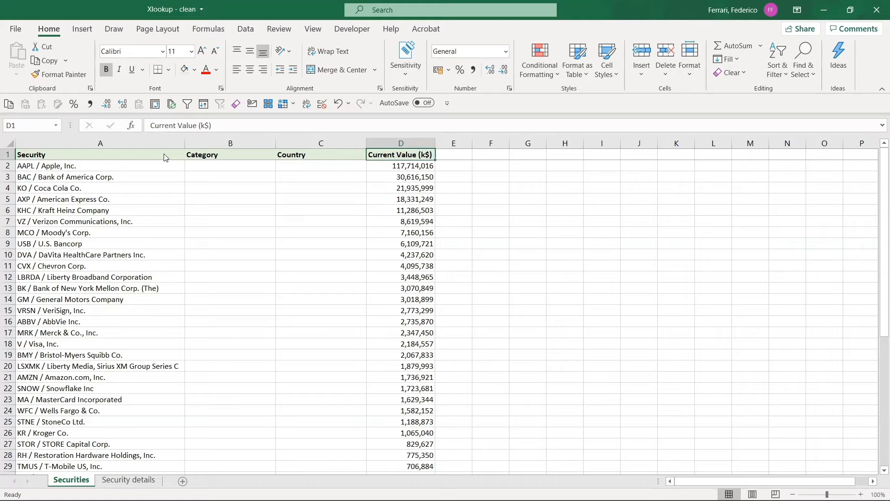
key("ctrl+Page_Down")
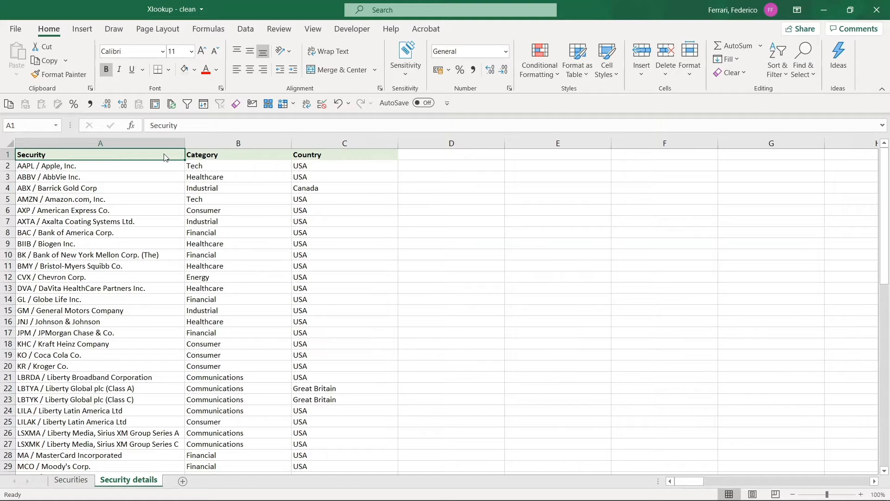
key("Right")
key("Right")
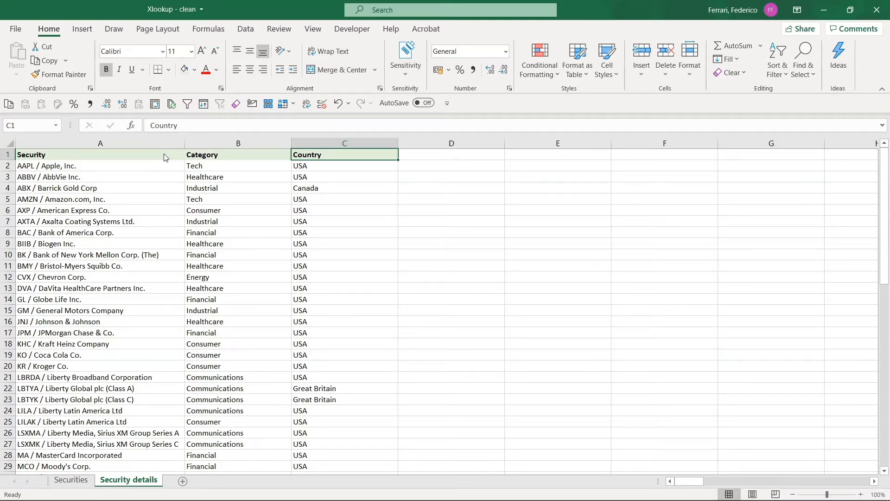
key("ctrl+Page_Up")
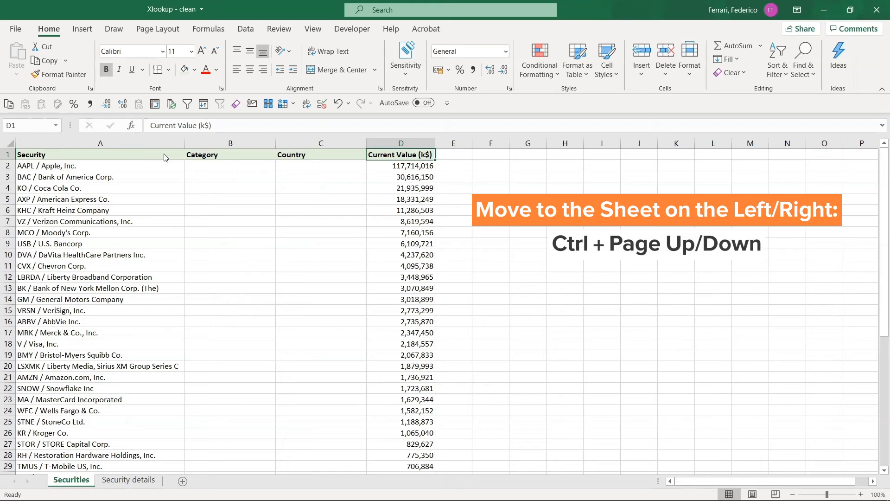
key("ctrl+Page_Down")
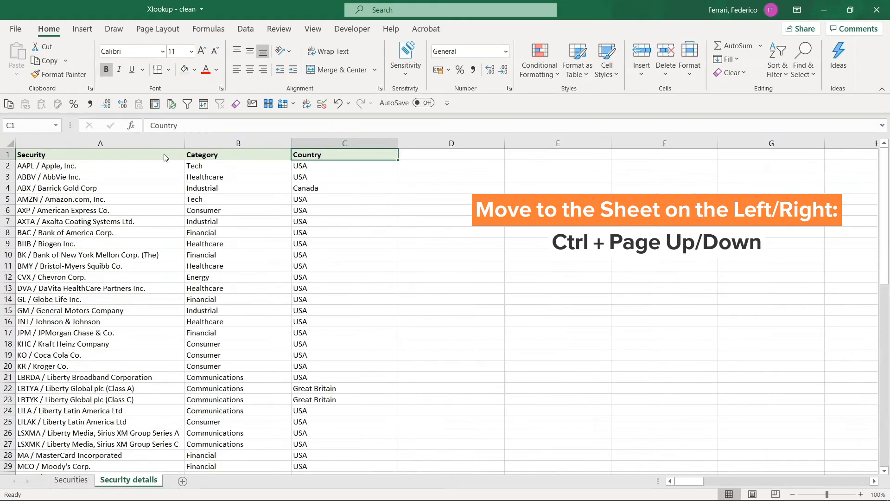
key("ctrl+Page_Up")
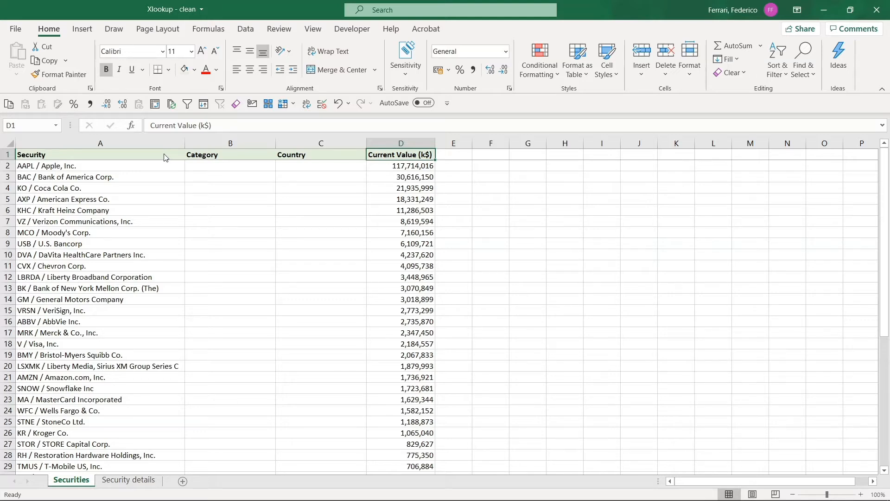
Start an INDEX formula in cell B2 of the Securities sheet with the absolute array 'Security details'!$A$1:$C$53
key("Left")
key("Left")
key("Down")
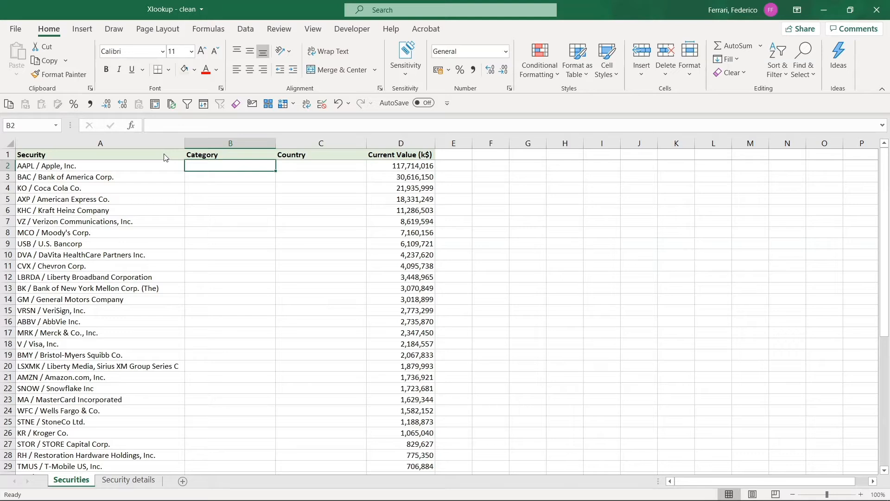
type("=ind")
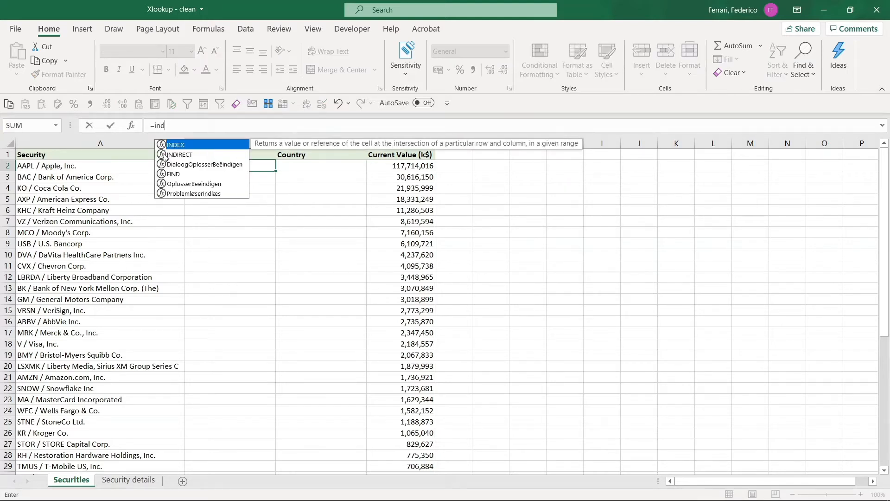
key("Tab")
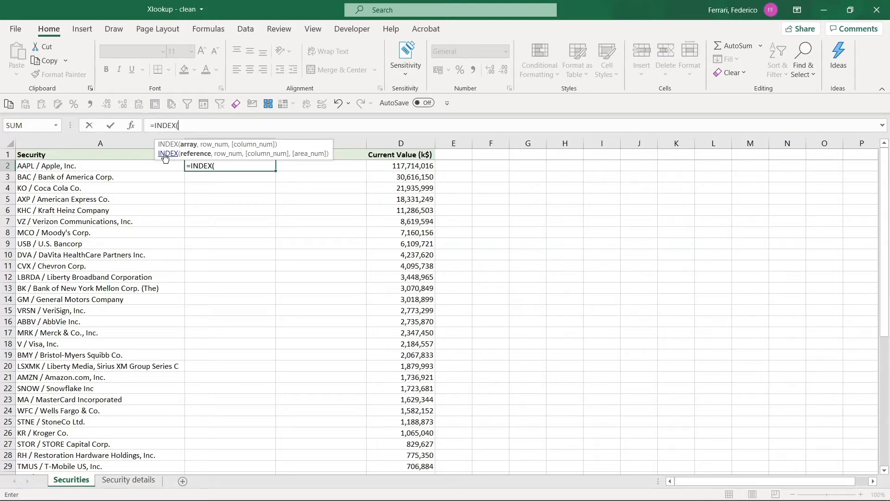
key("ctrl+Page_Down")
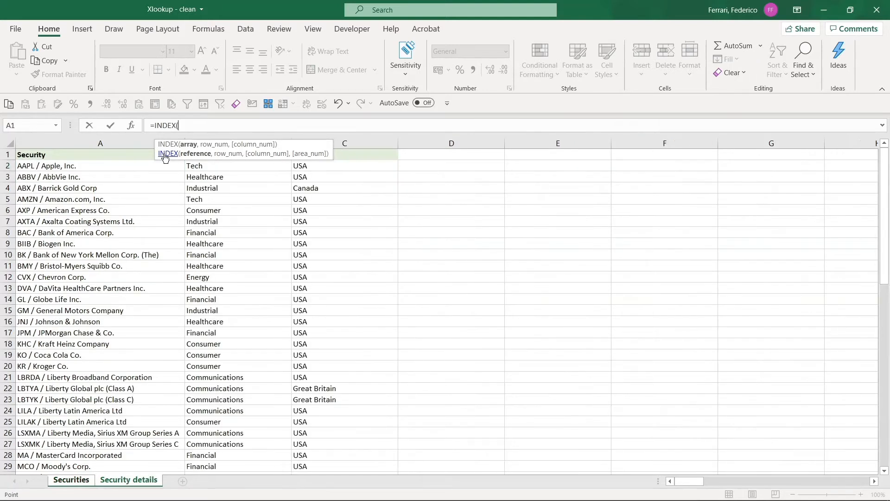
left_click(107, 157)
key("ctrl+shift+Right")
key("ctrl+shift+Down")
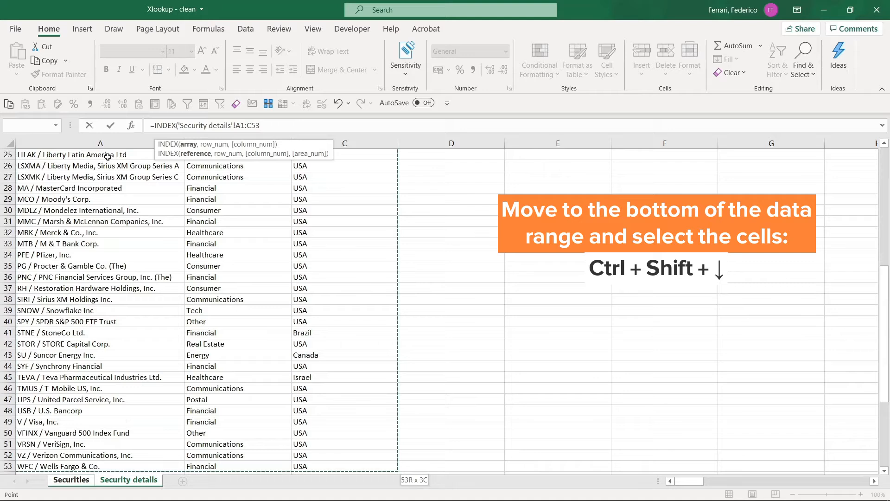
key("F4")
type(",")
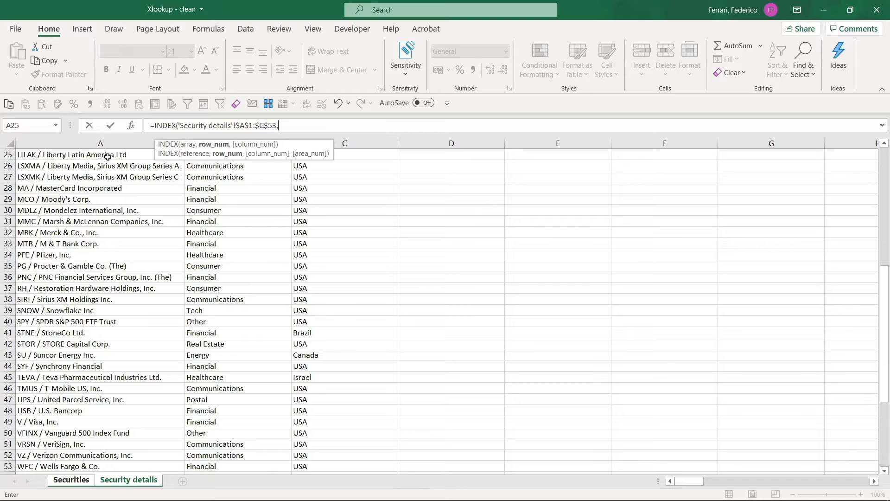
type("MATCH(")
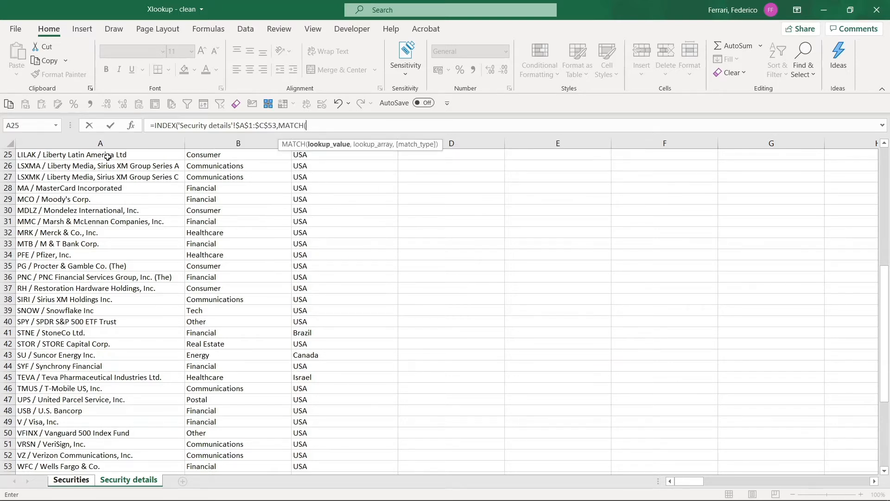
Add a MATCH function as the row number, using Securities!$A2 with the column locked as its lookup value
key("ctrl+Page_Up")
key("Left")
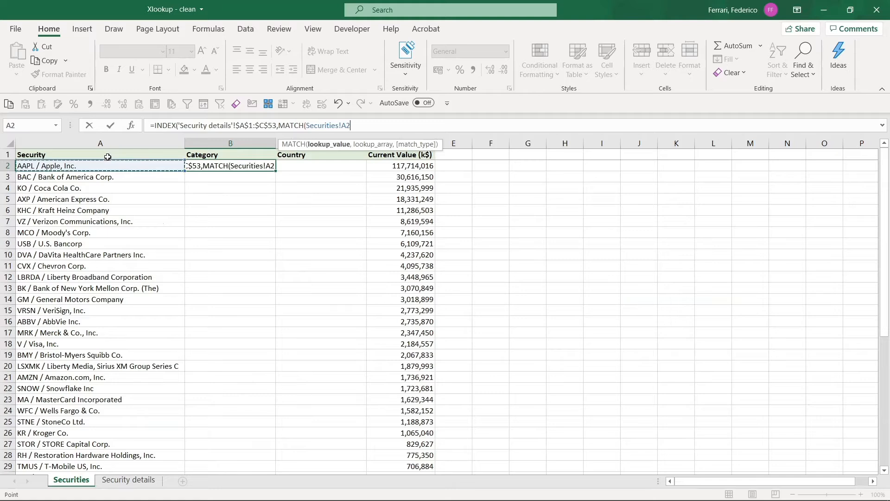
key("F4")
key("F4")
key("F4")
type(",")
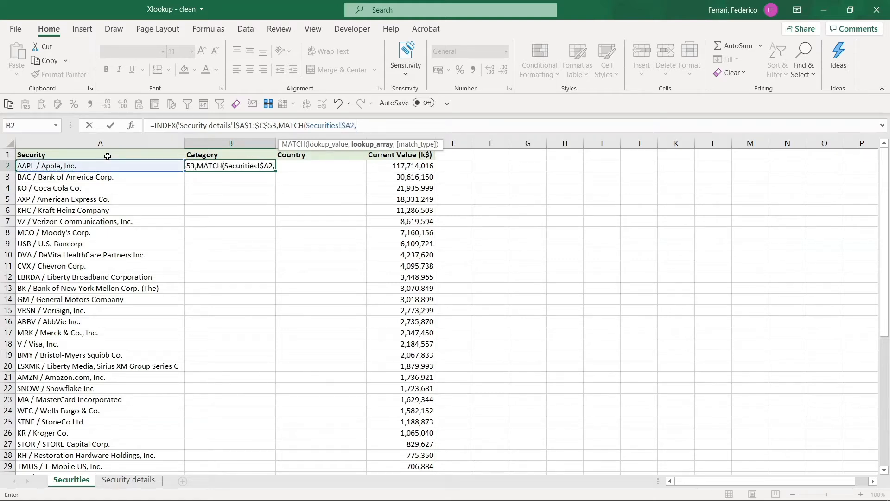
Complete the row MATCH with the absolute lookup array 'Security details'!$A$1:$A$53 and match type 0
key("ctrl+Page_Down")
key("ctrl+Home")
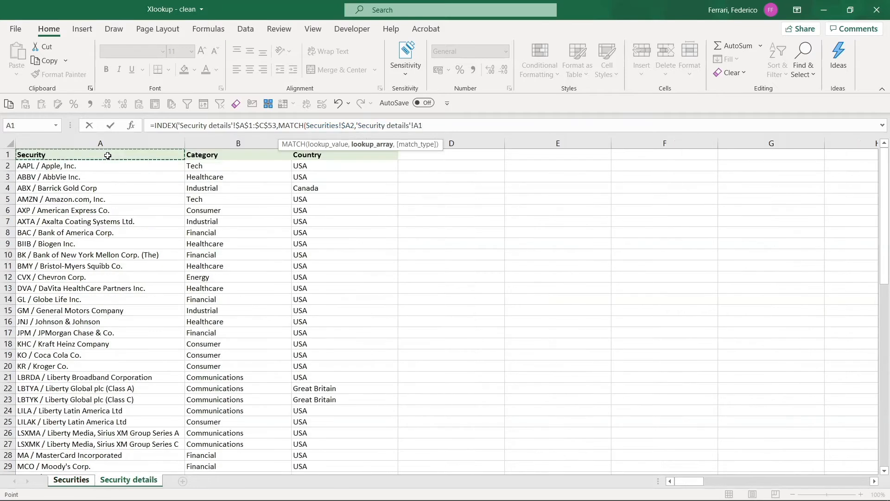
key("ctrl+shift+Down")
key("F4")
type(",0")
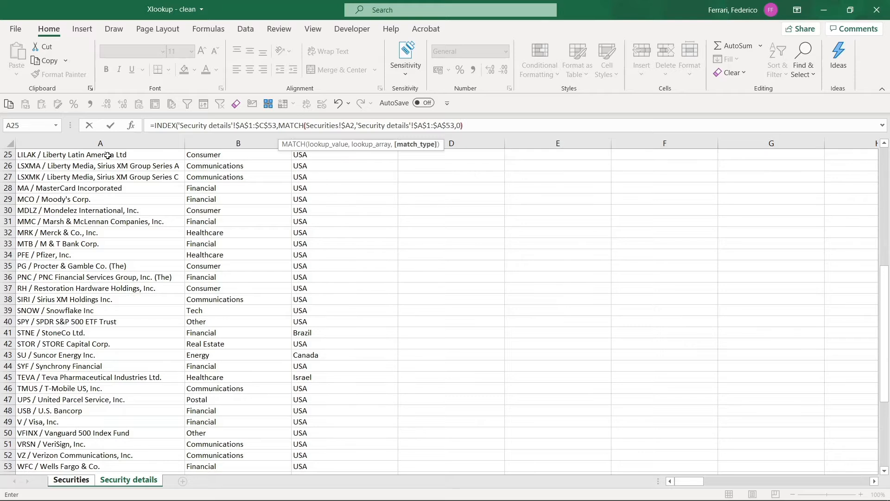
type(")")
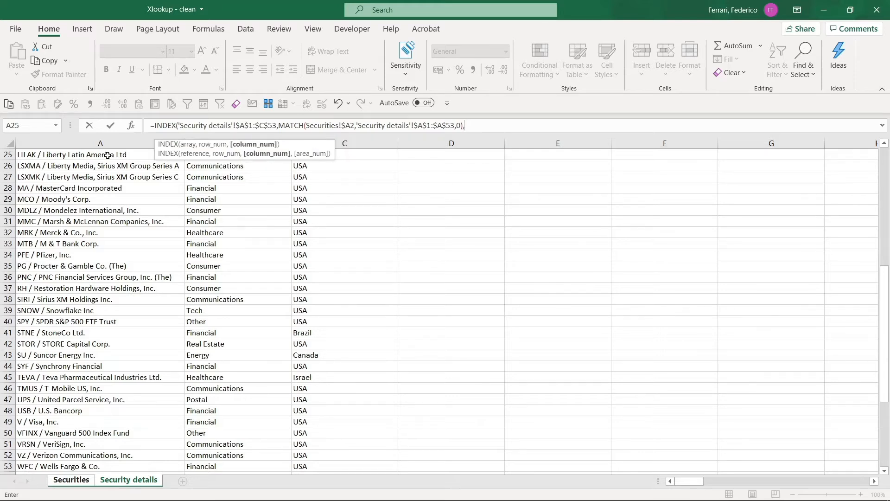
type(",MATCH(")
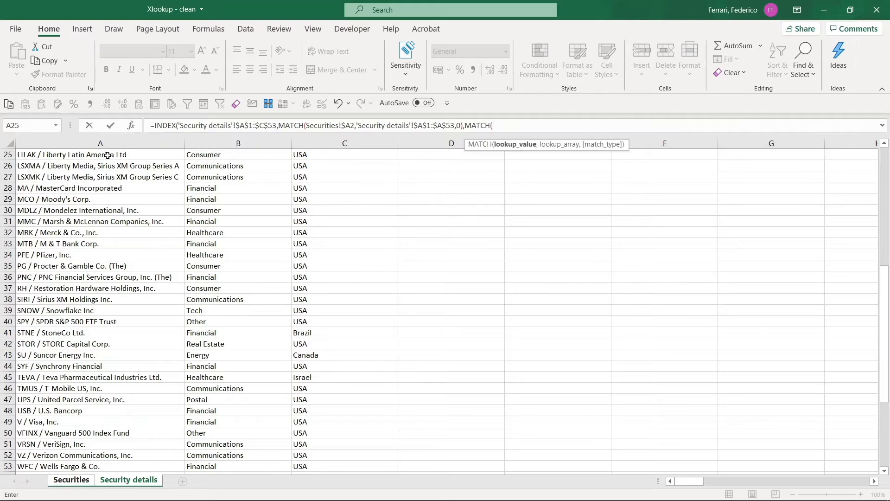
Add a second MATCH as the column number, using Securities!B$1 with the row locked as its lookup value
key("ctrl+Page_Up")
key("Up")
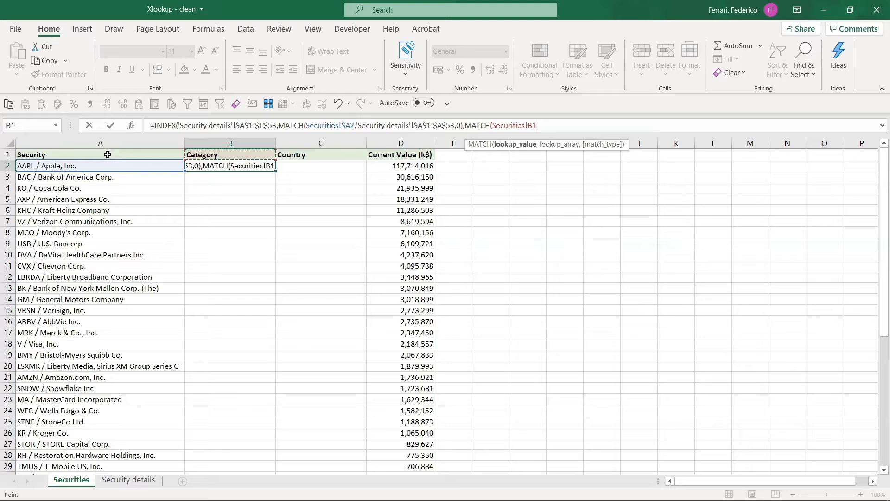
key("F4")
key("F4")
type(",")
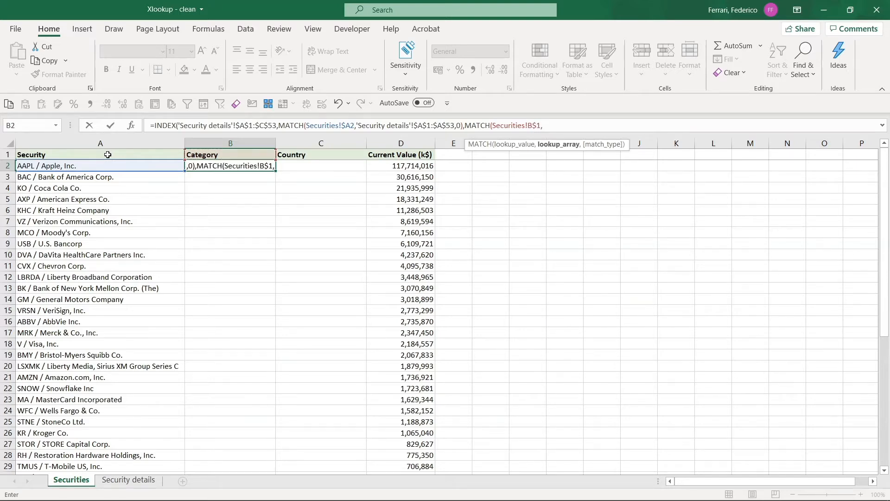
Complete the column MATCH with 'Security details'!$A$1:$C$1 and match type 0, and enter the finished INDEX formula in B2
key("ctrl+Page_Down")
scroll(108, 154, "up", 8)
left_click(101, 153)
key("shift+Right")
key("shift+Right")
key("F4")
type(",0")
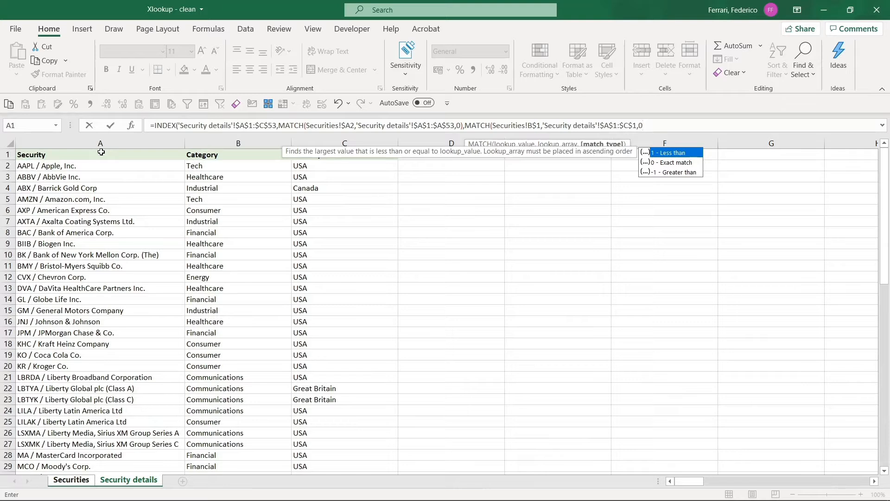
type(")")
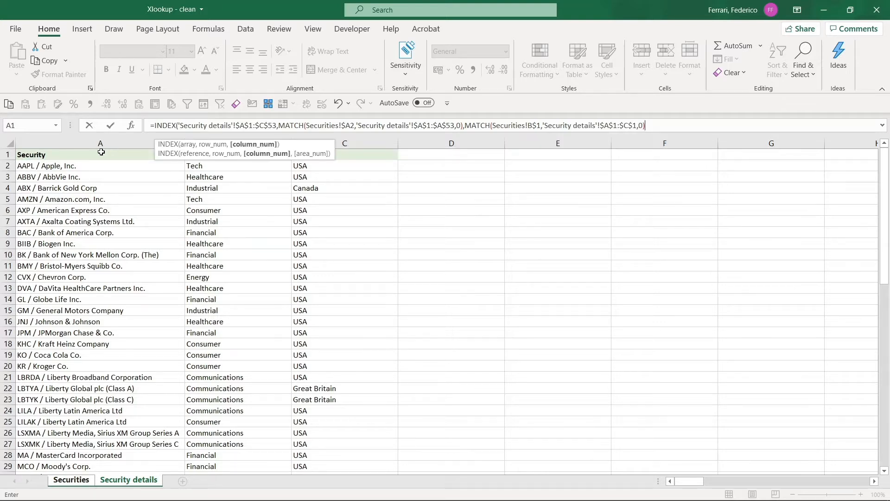
type(")")
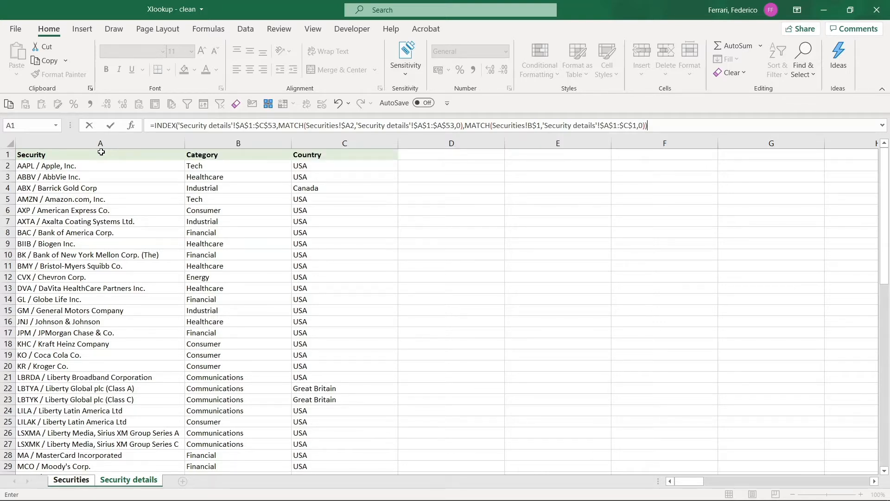
key("Return")
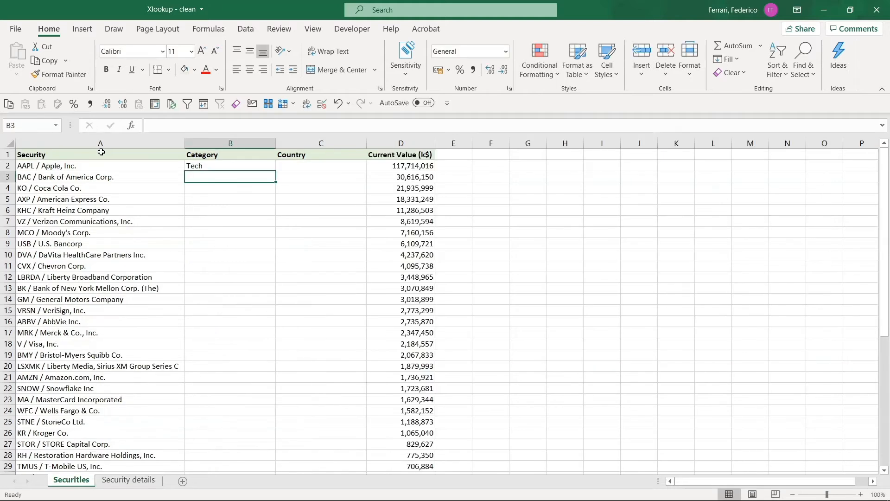
Copy the INDEX MATCH formula from B2 into the Country cell C2 and clear the copy selection
key("Up")
key("ctrl+c")
key("Right")
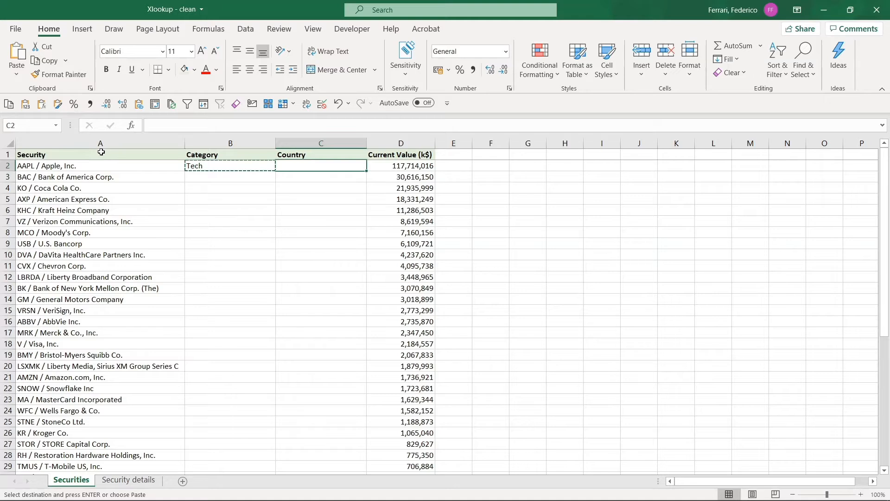
key("ctrl+v")
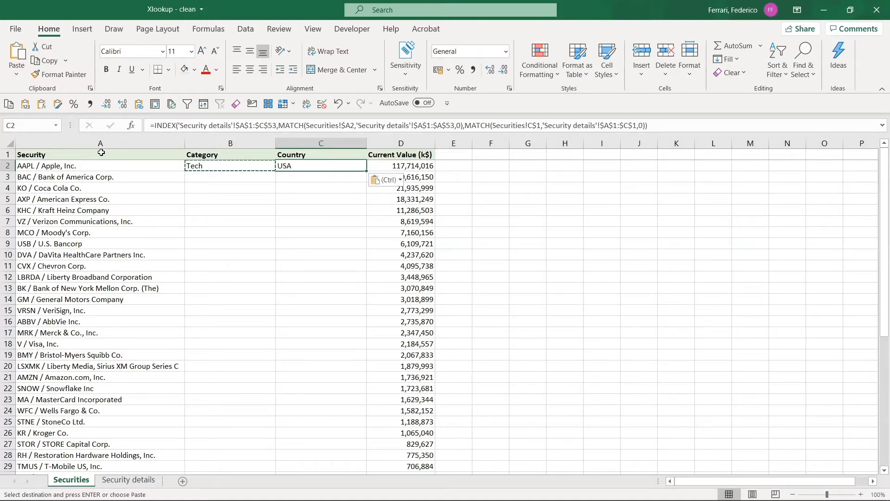
key("Left")
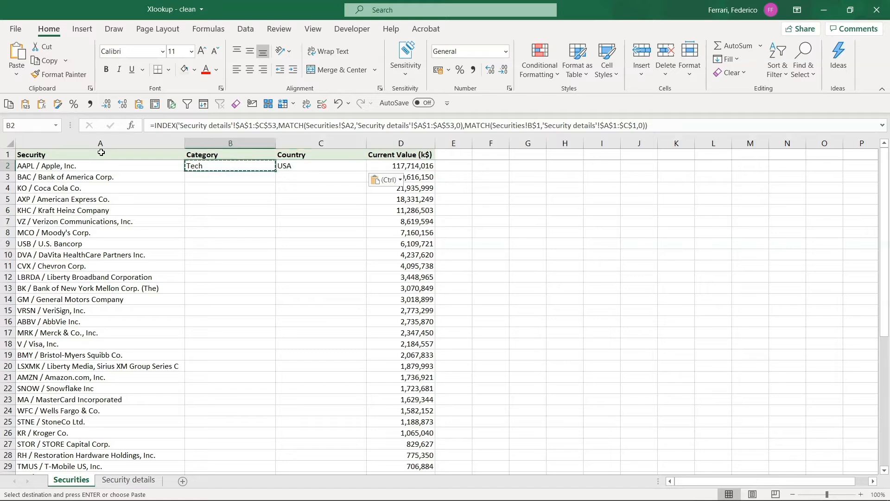
key("Escape")
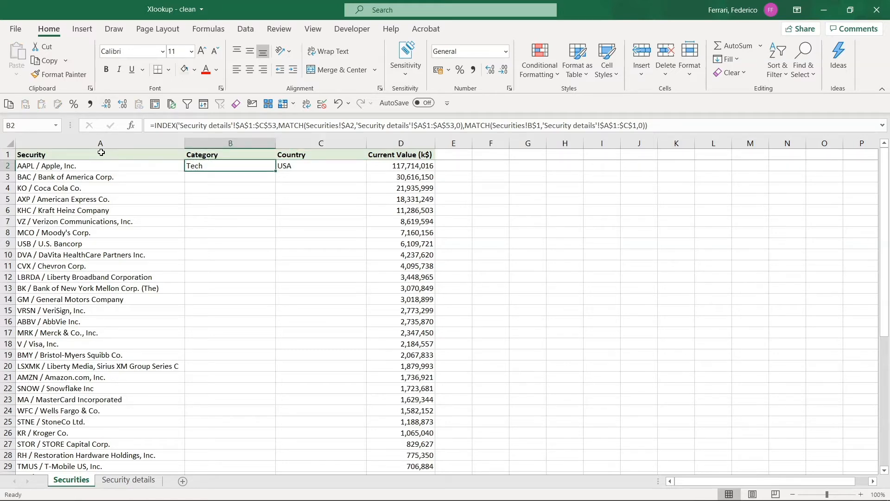
Start an XLOOKUP formula in the Category cell B3 with A3 as its lookup value
key("Right")
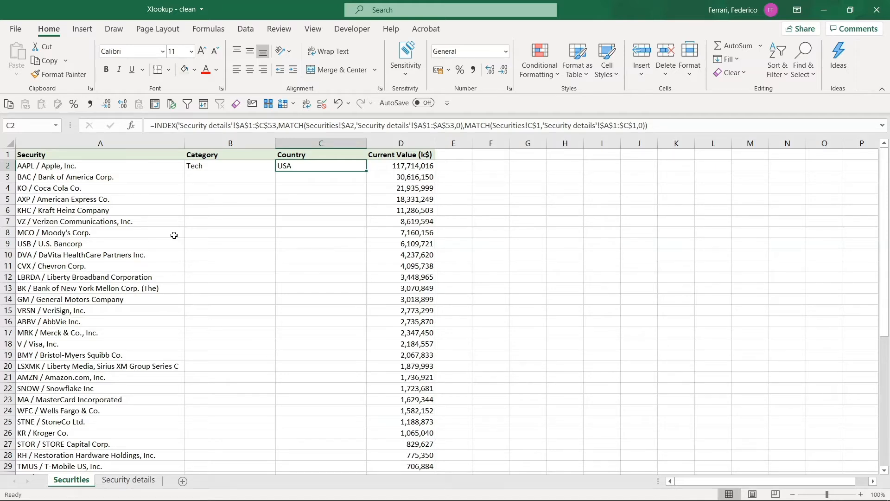
key("Down")
key("Left")
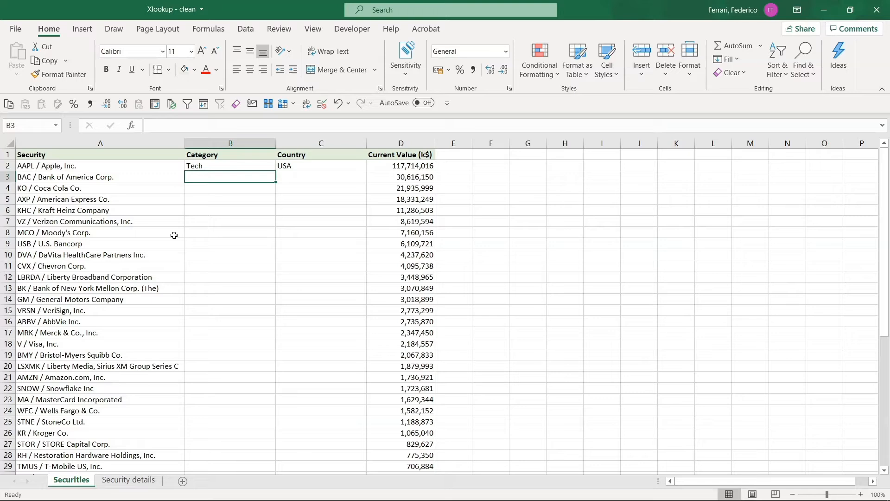
type("=")
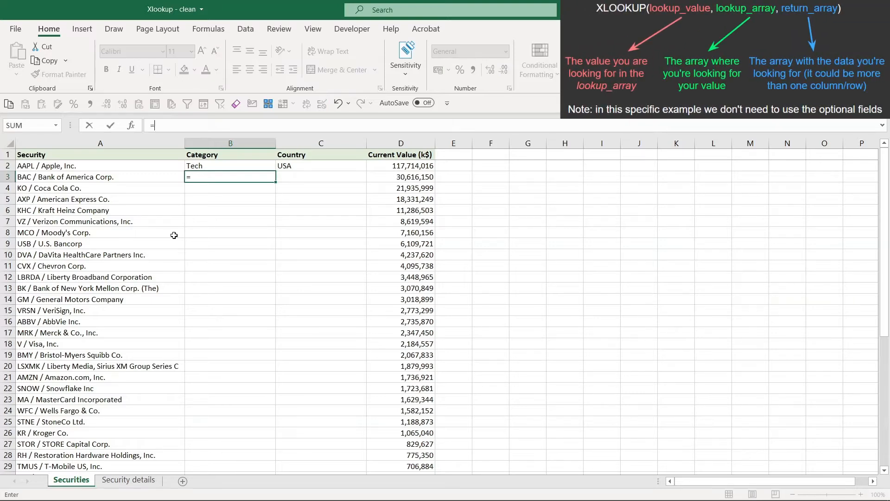
type("xl")
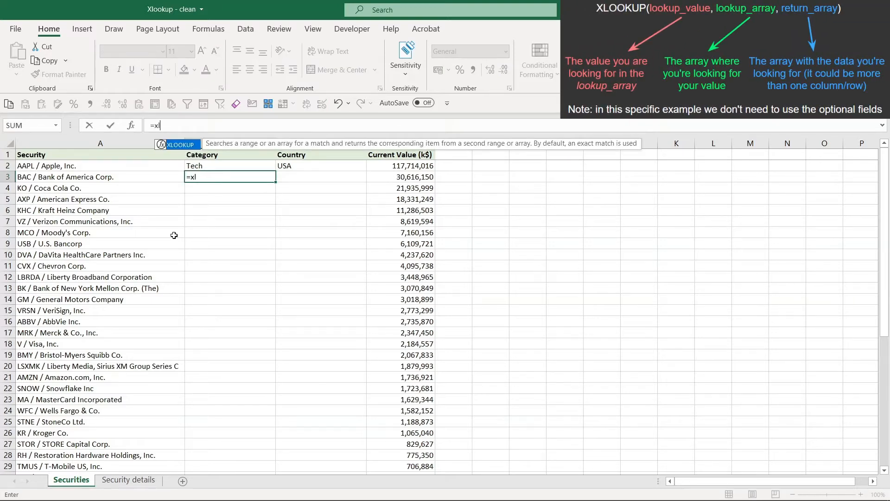
key("Tab")
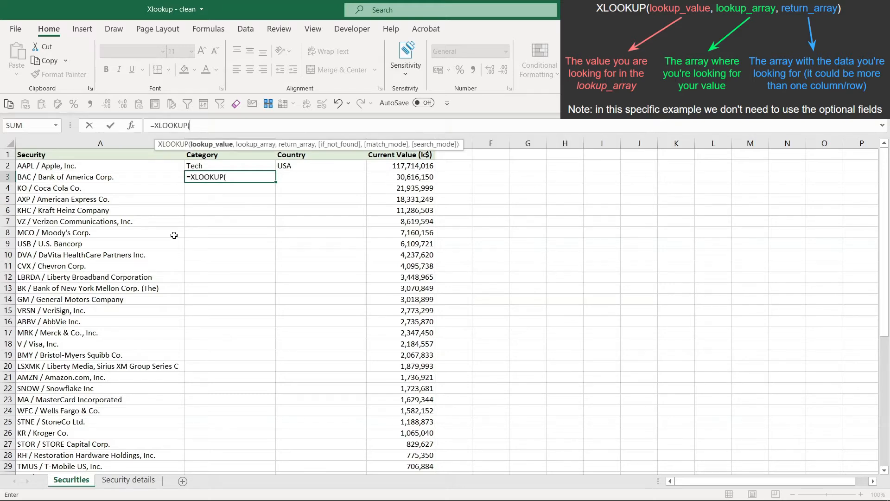
key("Left")
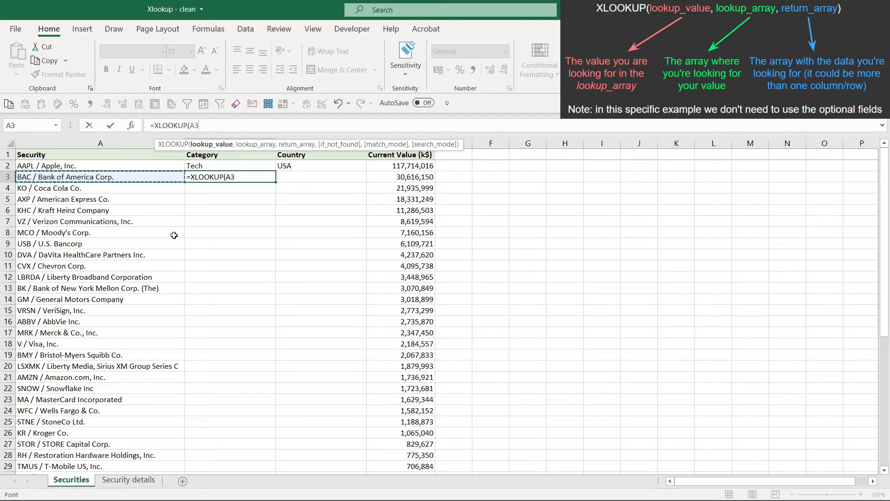
type(",")
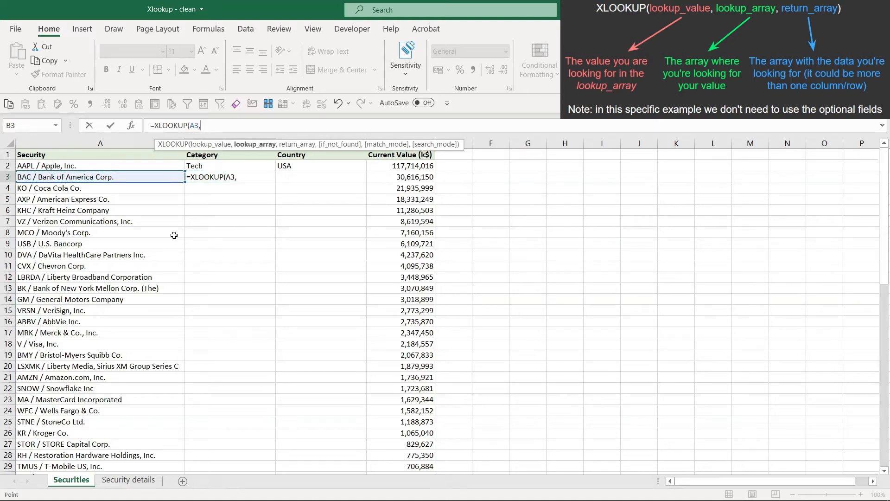
Set the XLOOKUP's lookup array to the absolute range 'Security details'!$A$2:$A$53
key("ctrl+Page_Down")
left_click(98, 163)
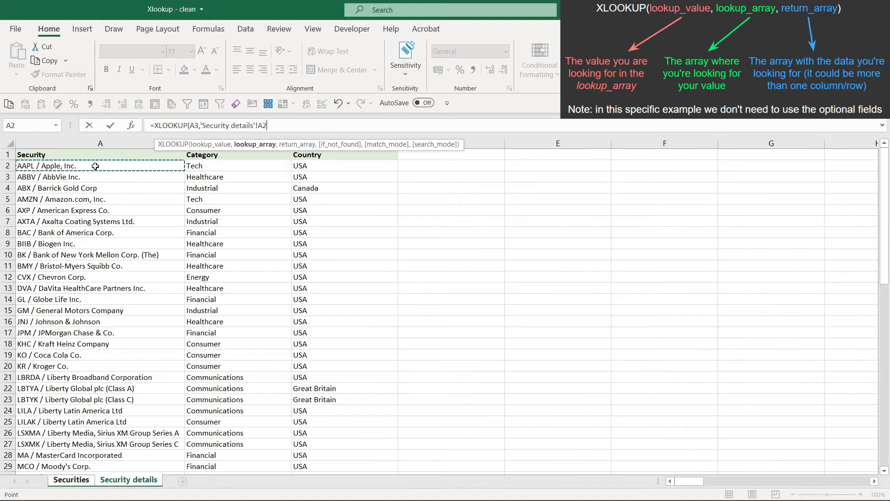
key("ctrl+shift+Down")
key("F4")
type(",")
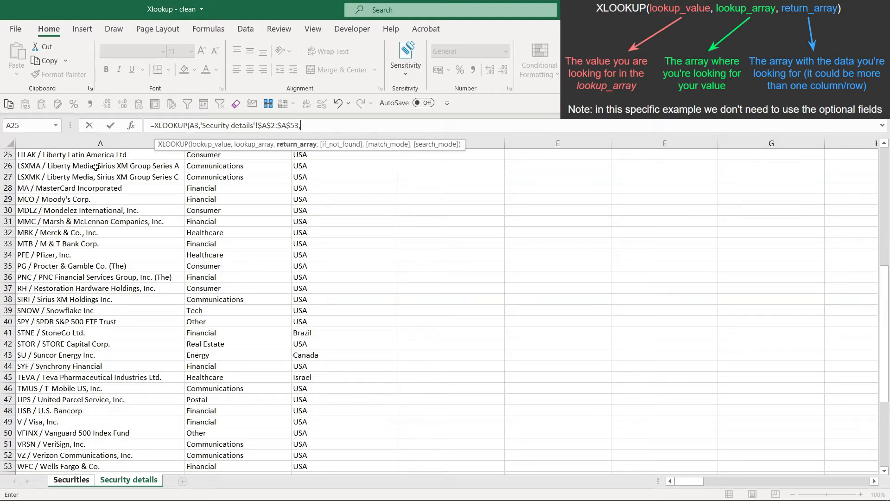
Set the return array to 'Security details'!$B$2:$C$53, enter the XLOOKUP formula, and select the Country cell C3
left_click(222, 167)
key("shift+Right")
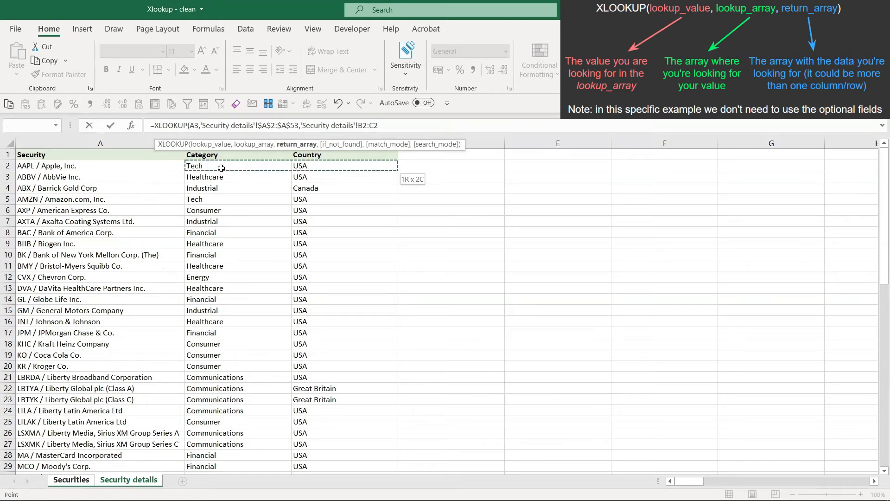
key("ctrl+shift+Down")
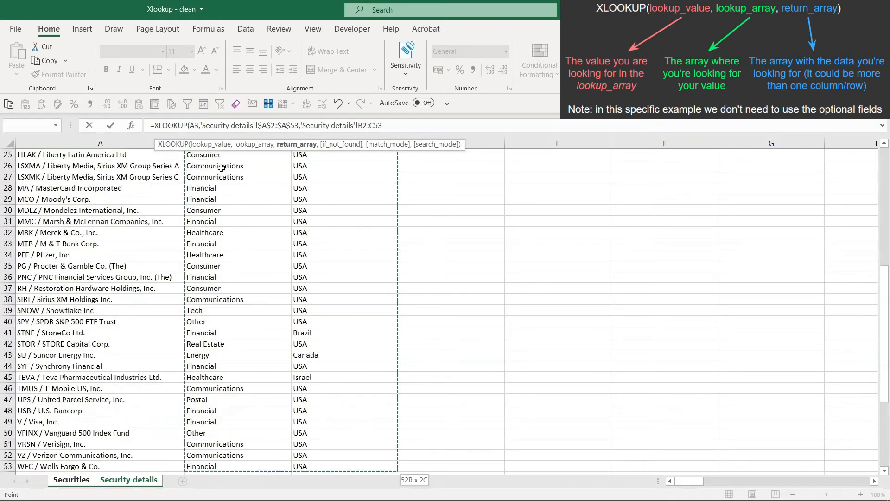
key("F4")
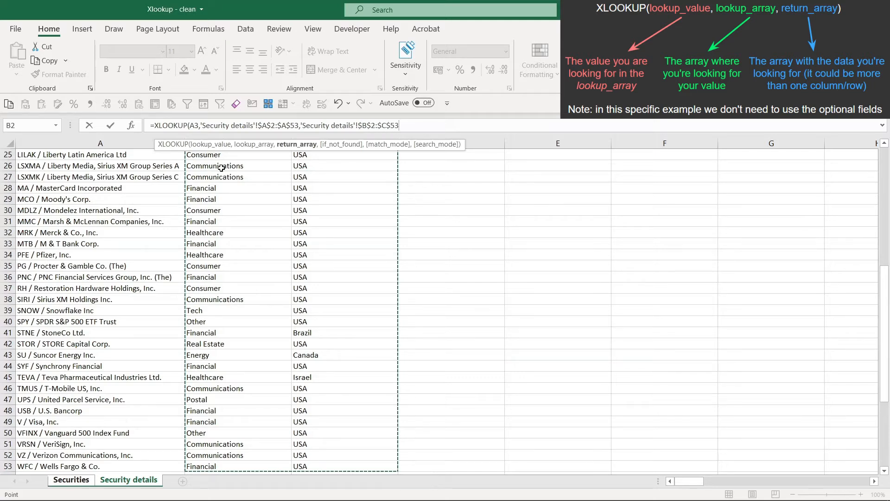
type(")")
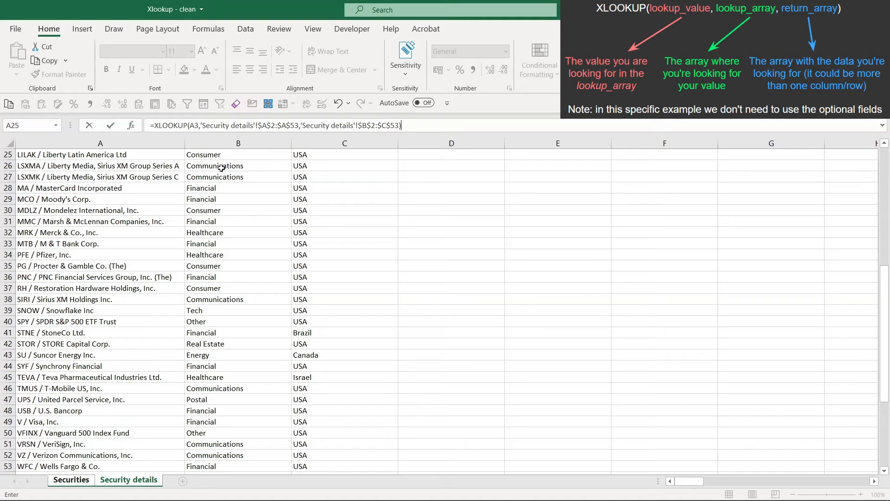
key("Return")
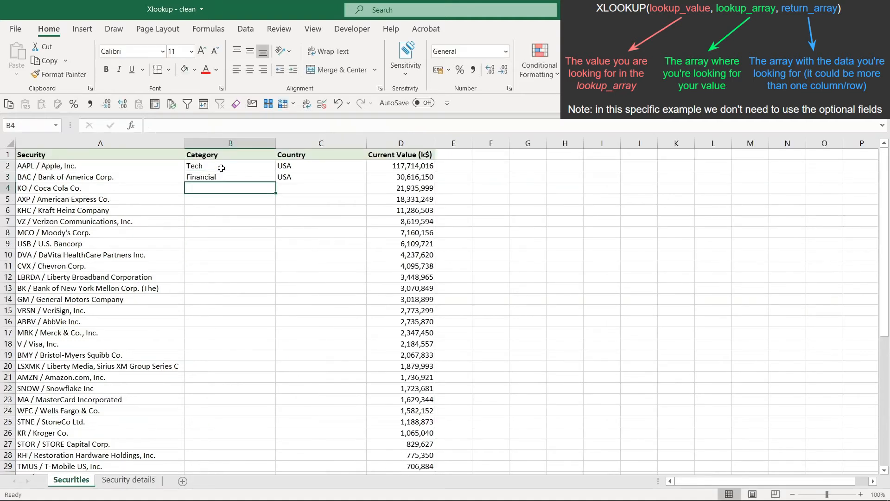
key("Up")
key("Right")
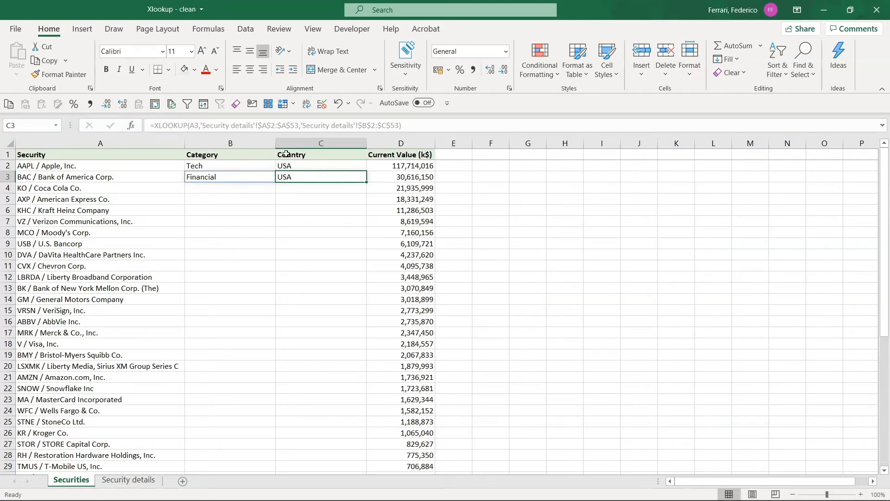
Test the B3 XLOOKUP by inserting a column before Country on the Security details sheet, and undo the insertion
key("ctrl+Page_Down")
scroll(278, 158, "up", 8)
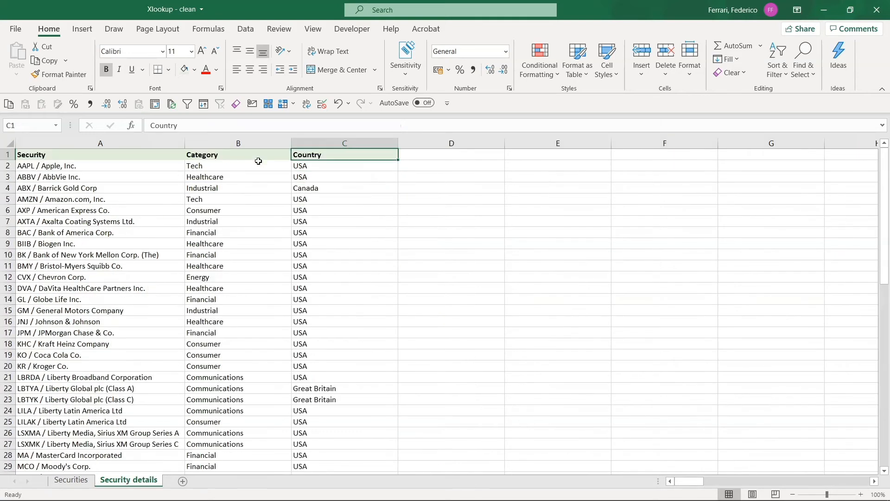
left_click(314, 143)
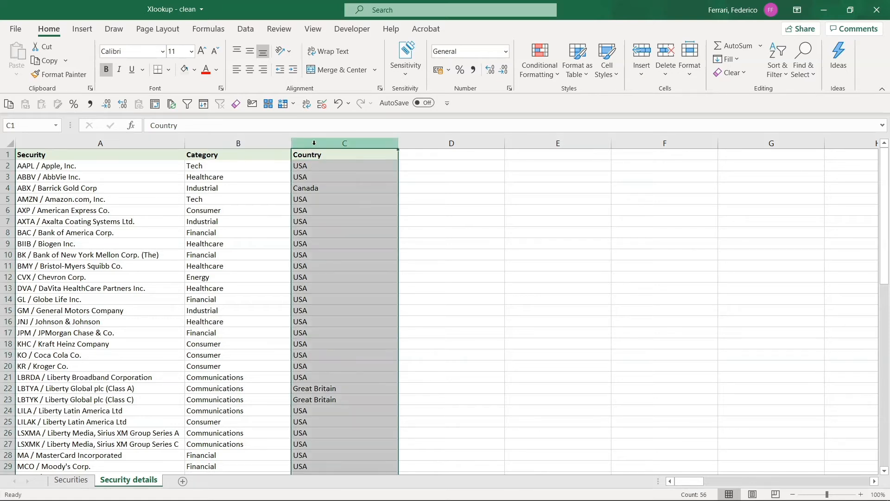
key("ctrl+shift+plus")
key("ctrl+Page_Up")
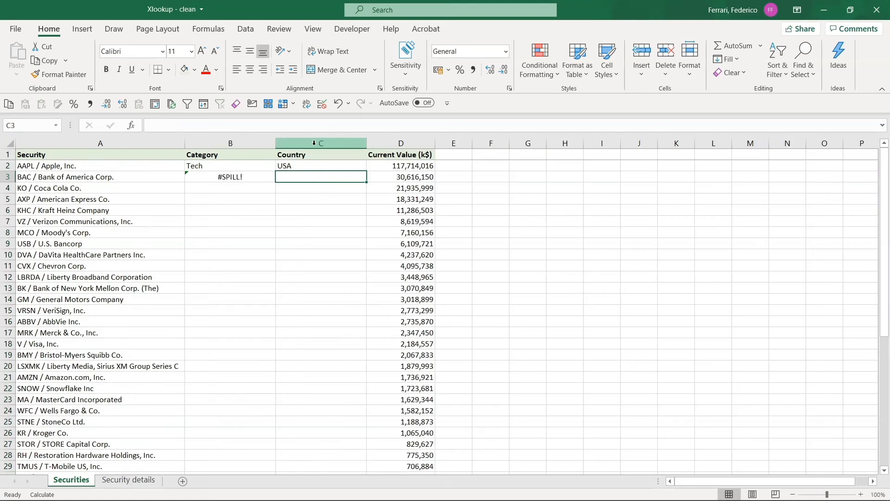
key("Left")
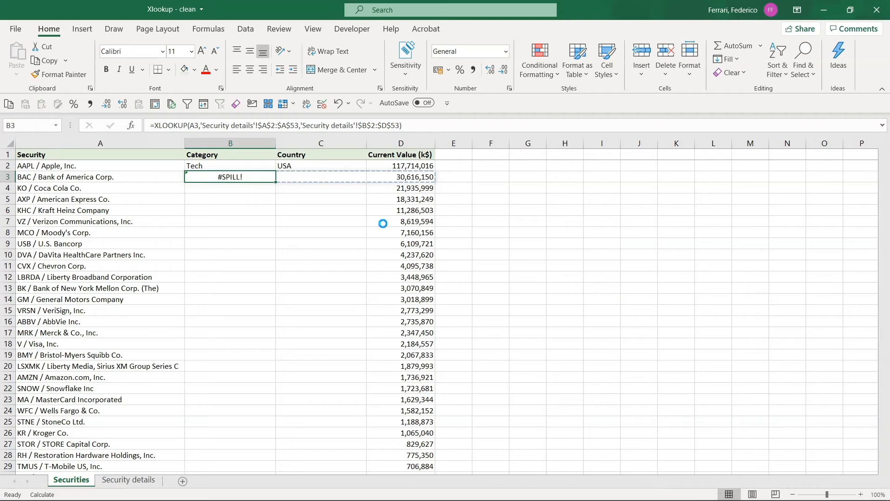
key("ctrl+z")
key("ctrl+Page_Up")
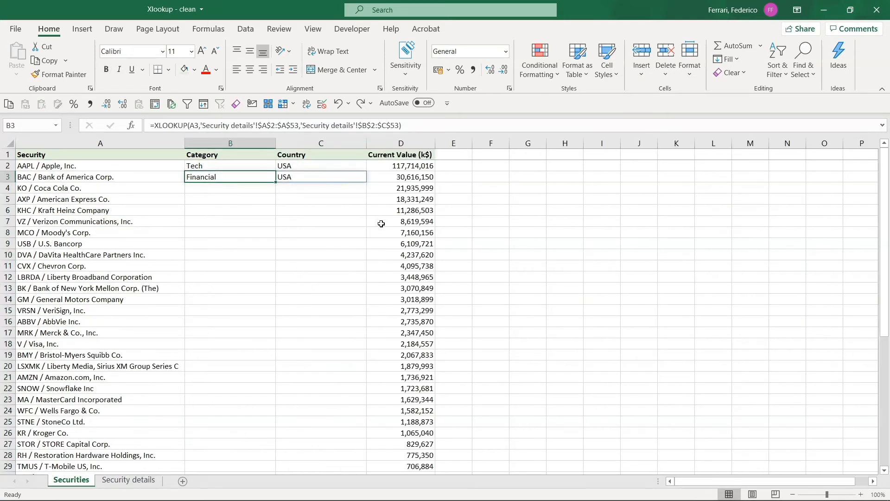
Start an XLOOKUP formula in B4 with $A4, its column locked, as the lookup value
key("Down")
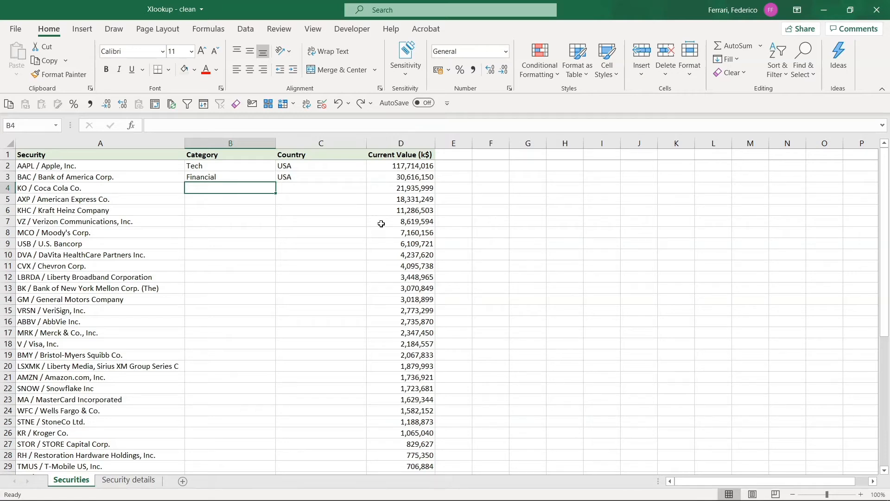
type("=xl")
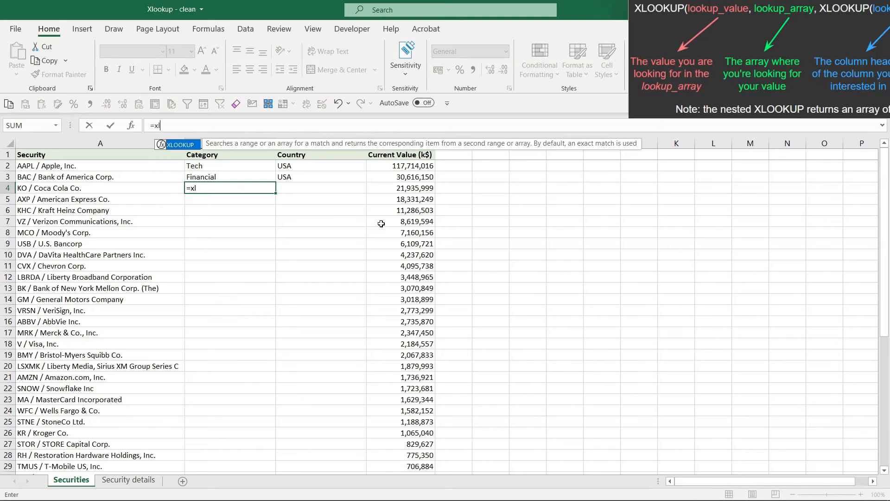
key("Tab")
key("Left")
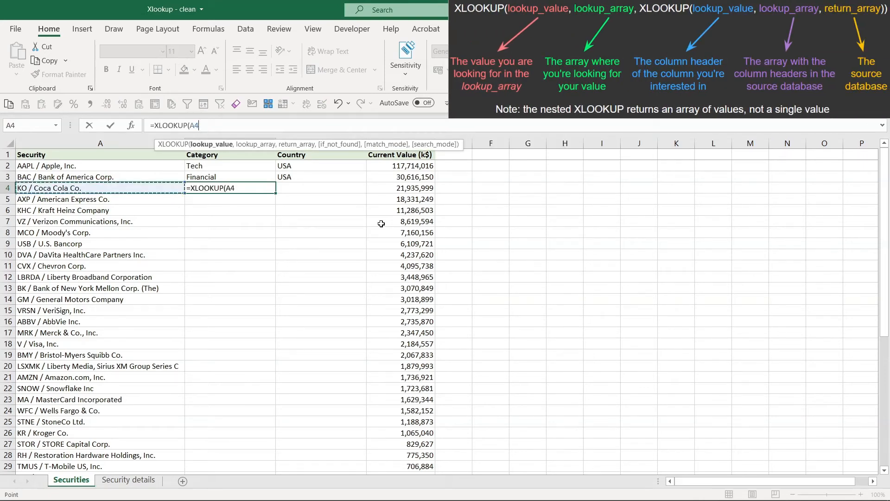
key("F4")
key("F4")
key("F4")
type(",")
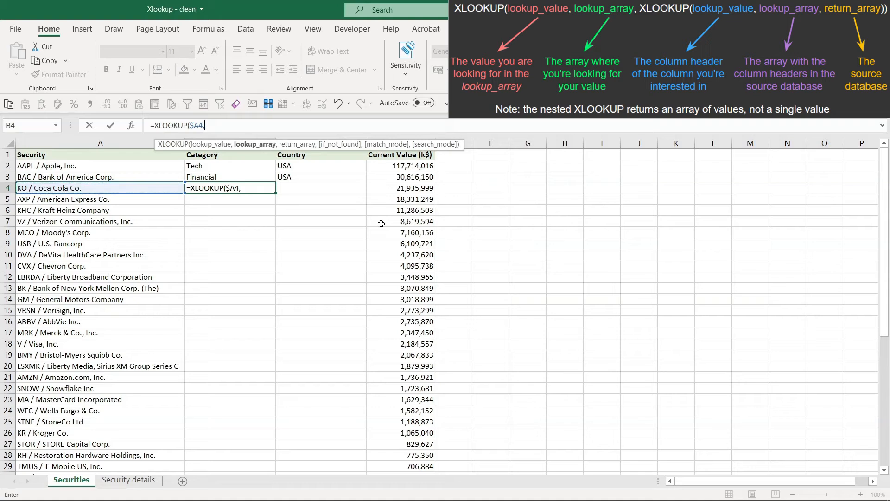
Use the absolute range 'Security details'!$A$2:$A$53 as the lookup array of the B4 formula
key("ctrl+Page_Down")
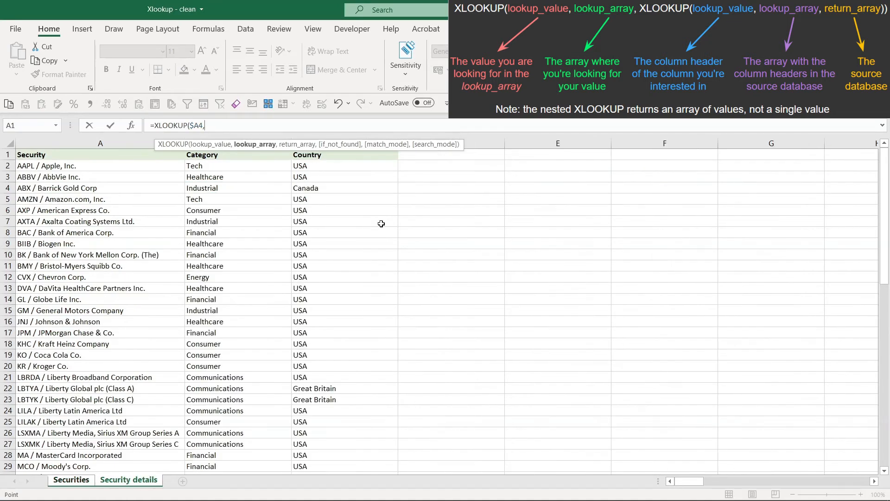
key("Down")
key("ctrl+shift+Down")
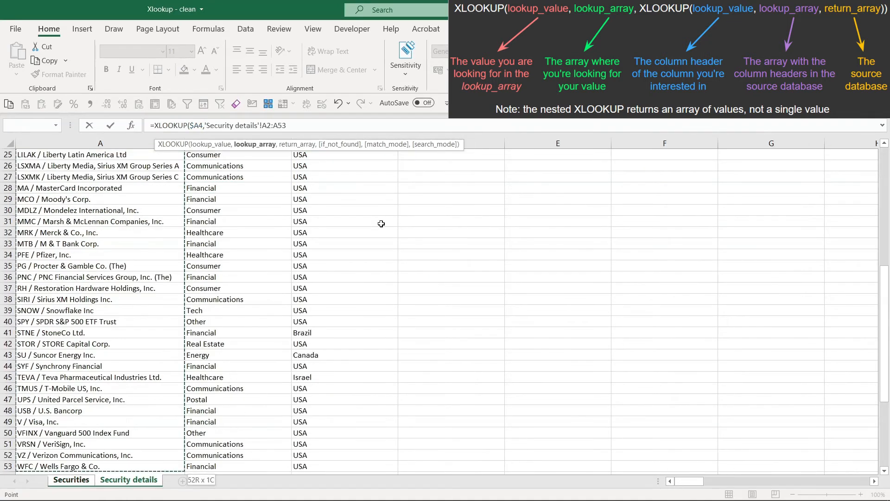
key("F4")
type(",")
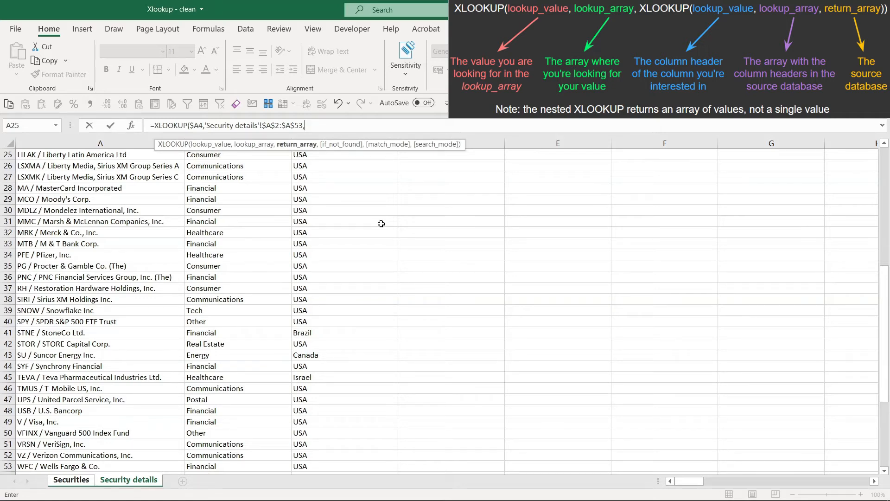
Nest a second XLOOKUP as the return array, using Securities!B$1 with the row locked as its lookup value
type("xl")
key("Tab")
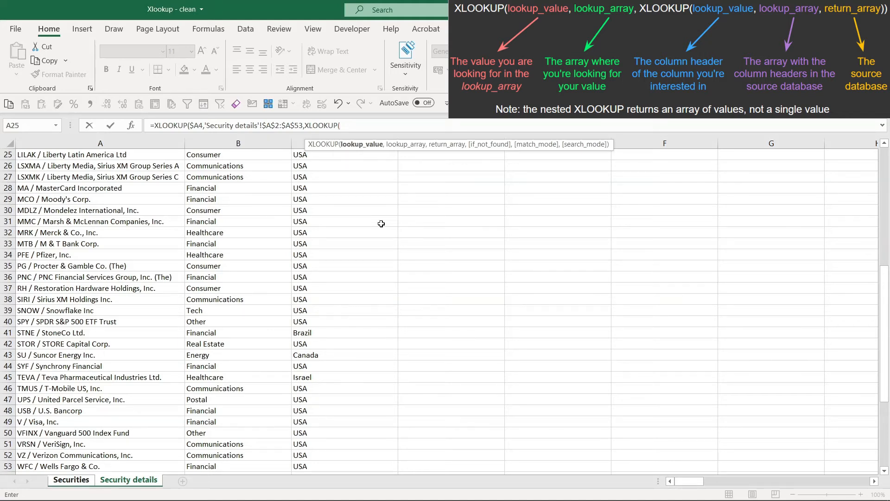
key("ctrl+Page_Up")
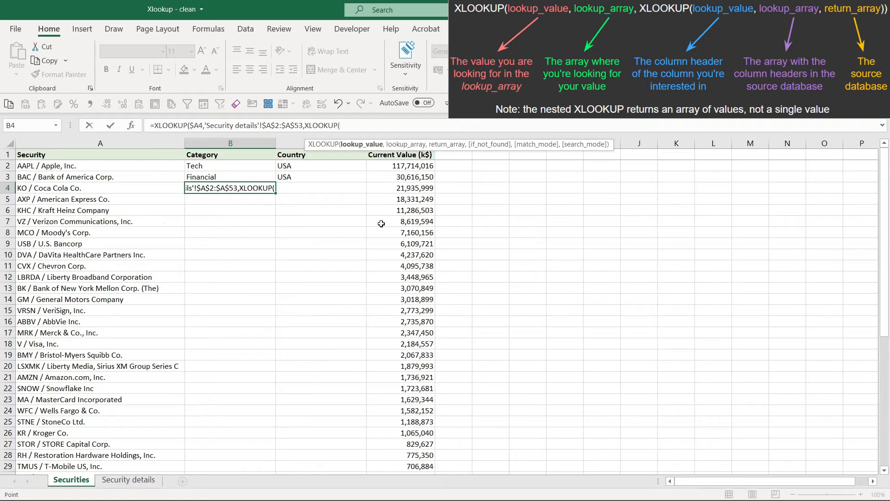
left_click(221, 154)
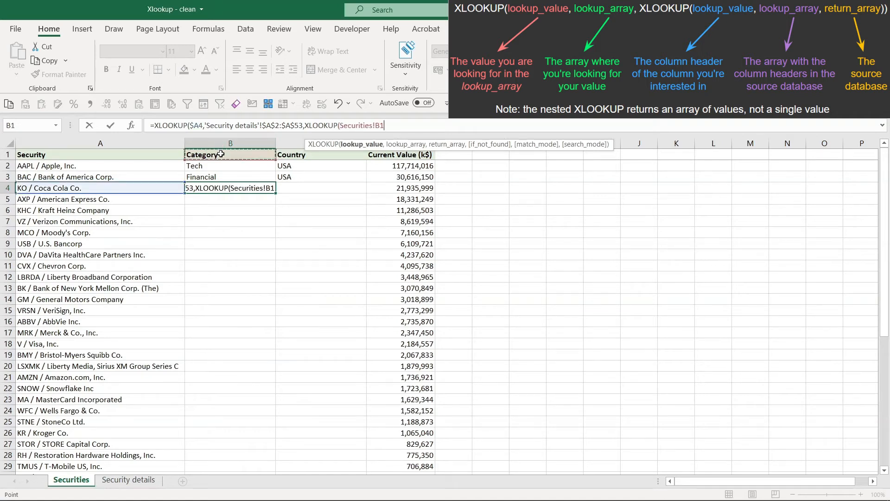
key("F4")
key("F4")
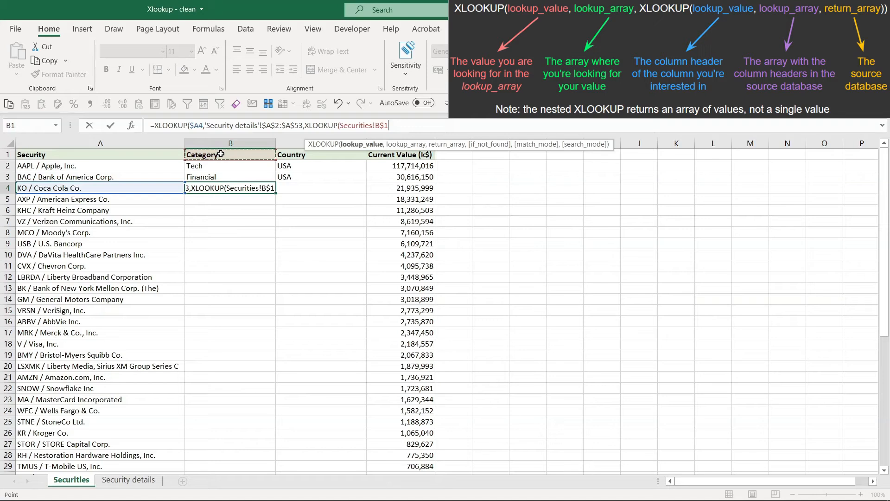
type(",")
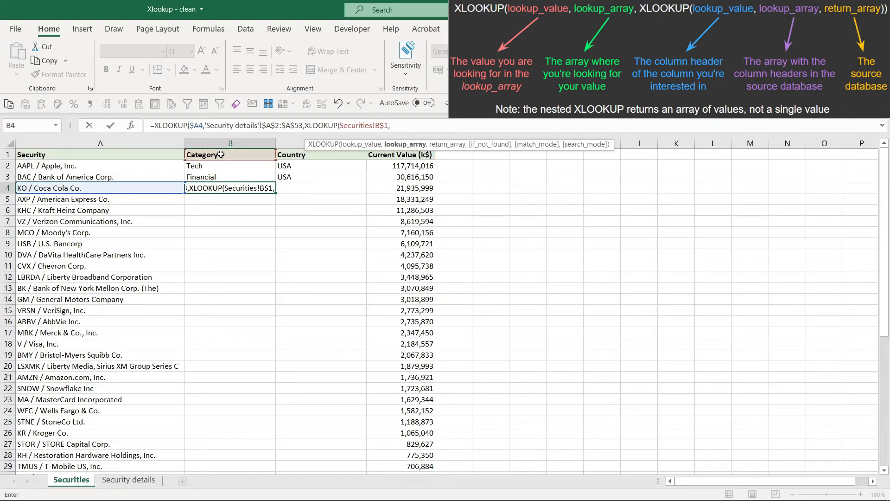
Set the nested XLOOKUP's lookup array to the absolute header range 'Security details'!$A$1:$C$1
left_click(128, 480)
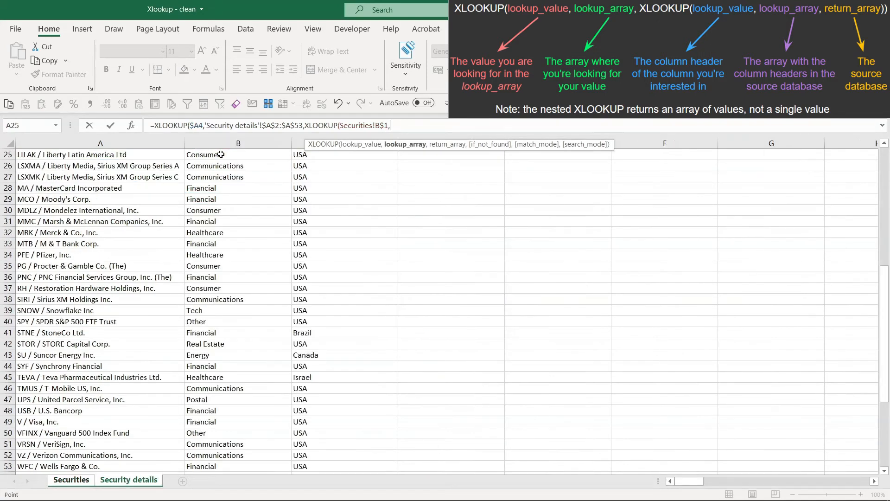
scroll(160, 231, "up", 8)
left_click(160, 156)
left_click_drag(160, 156, 306, 152)
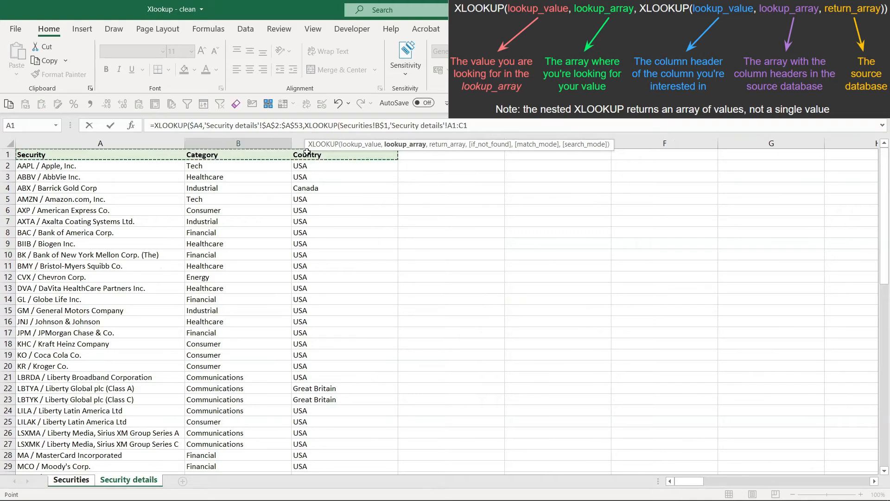
key("F4")
type(",")
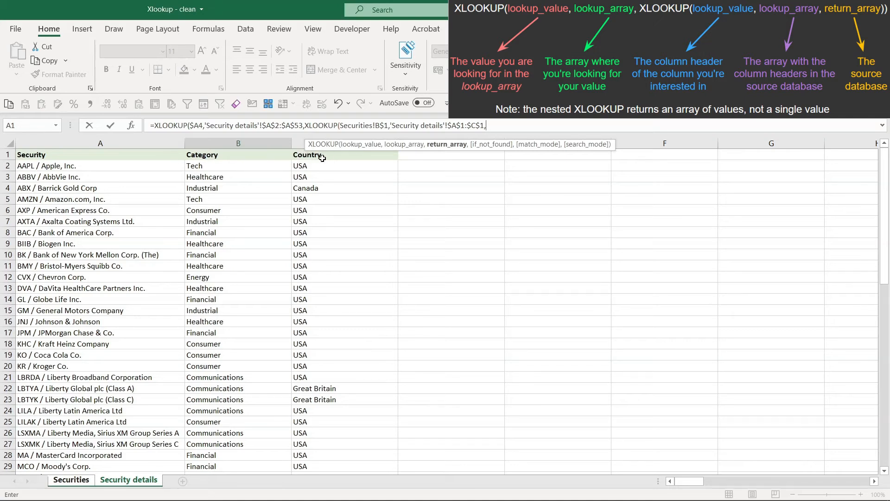
Set the nested XLOOKUP's return array to the absolute range 'Security details'!$A$2:$C$53 and complete the B4 formula
left_click(146, 167)
key("shift+Right")
key("shift+Right")
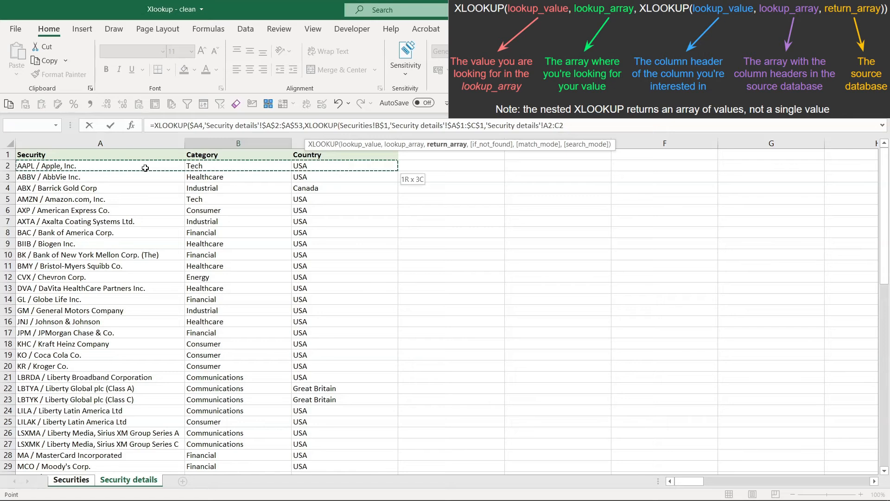
key("ctrl+shift+Down")
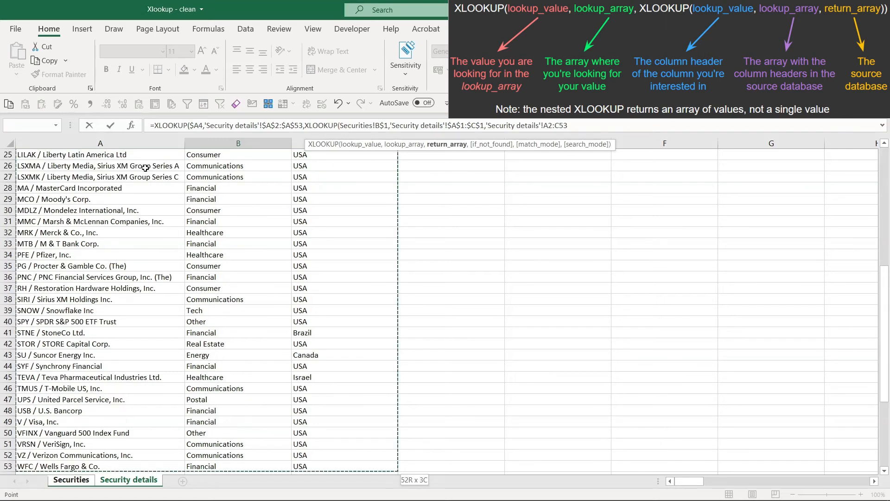
key("F4")
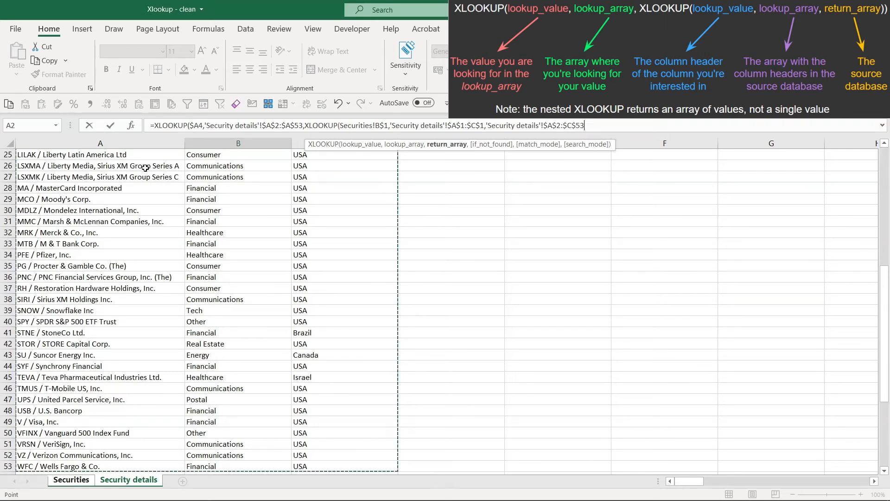
type(")")
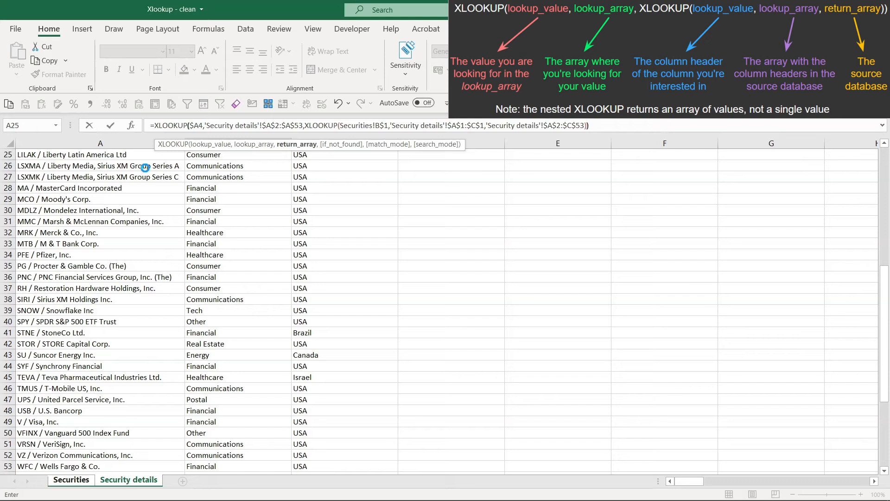
type(")")
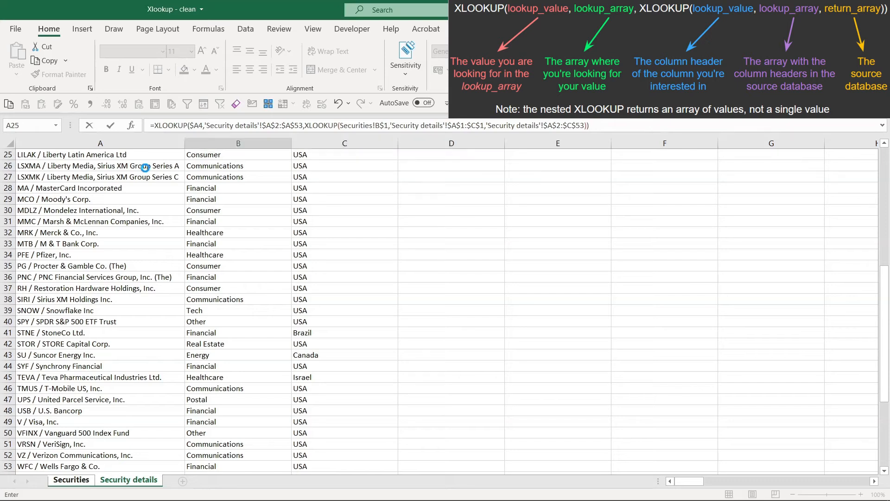
key("Return")
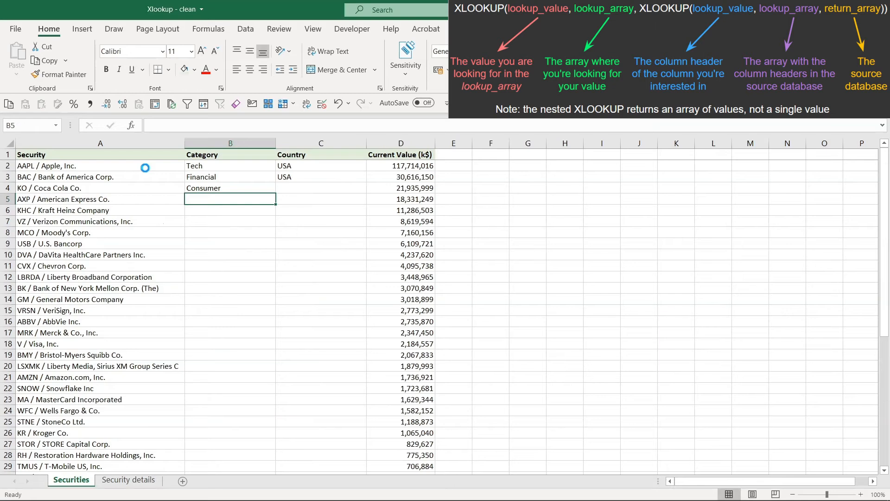
Copy the nested XLOOKUP formula from B4 into the Country cell C4
key("Up")
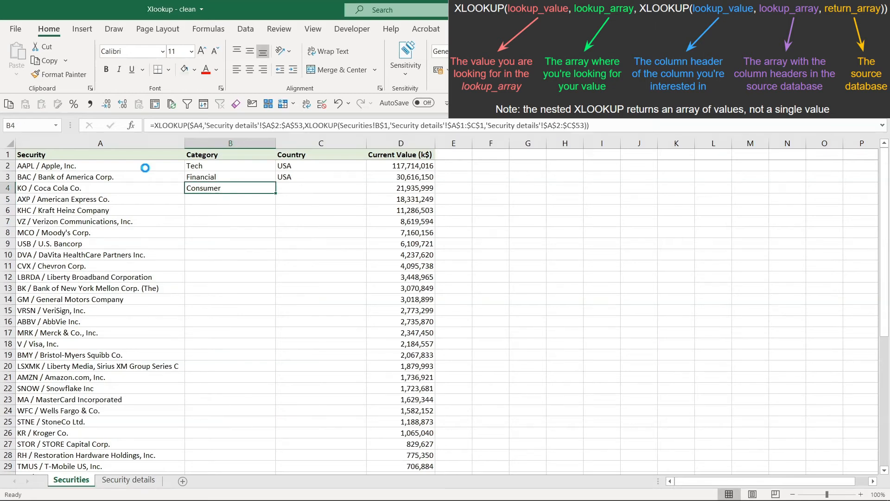
key("ctrl+c")
key("Right")
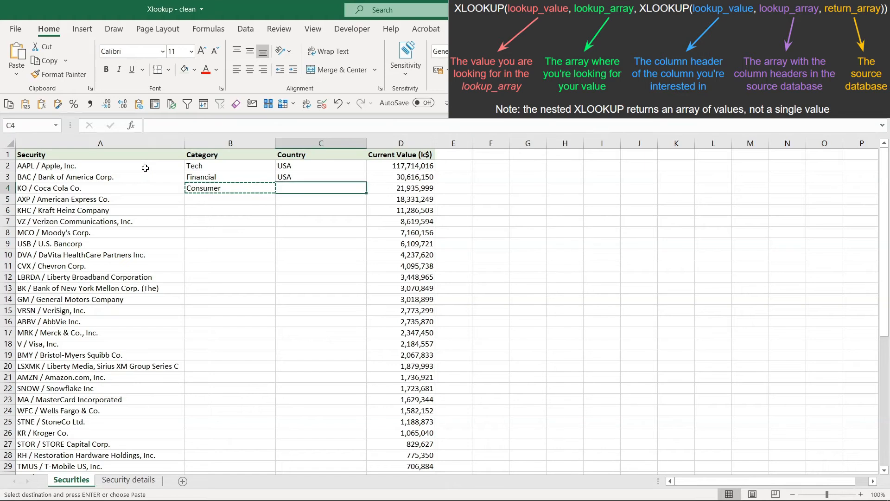
key("ctrl+v")
Fill the B4:C4 formulas down the Category and Country columns for all remaining securities
key("Left")
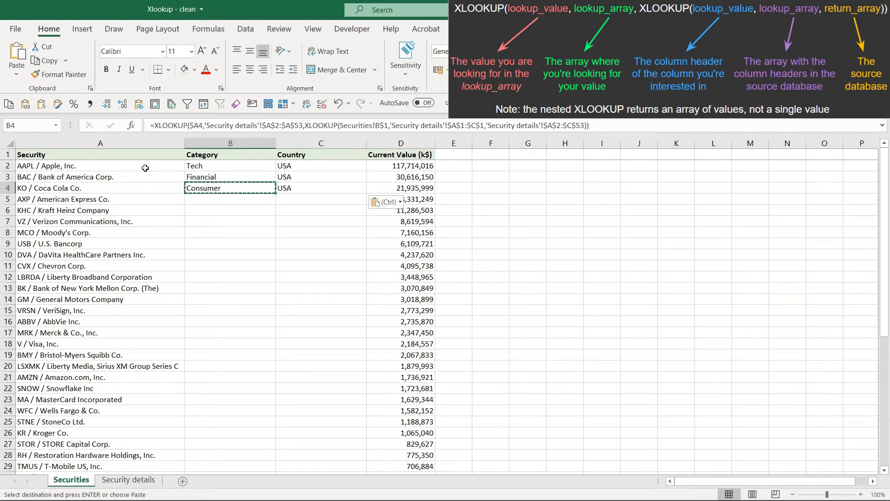
key("shift+Right")
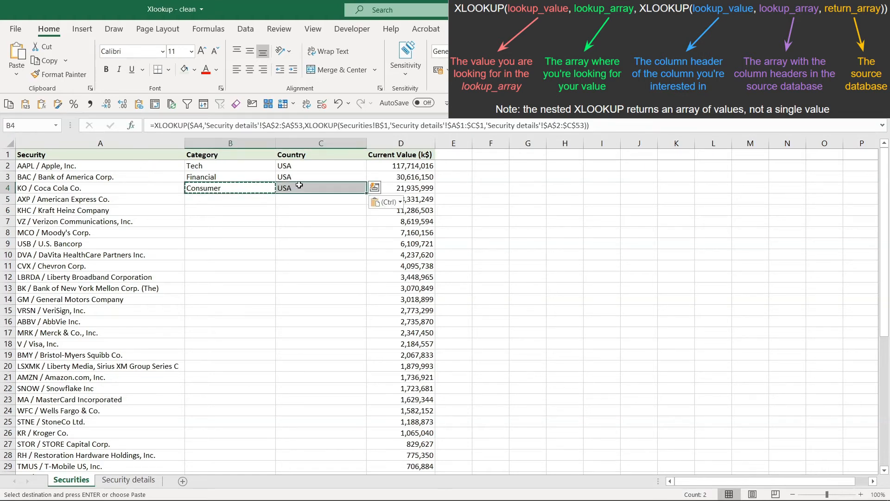
double_click(369, 193)
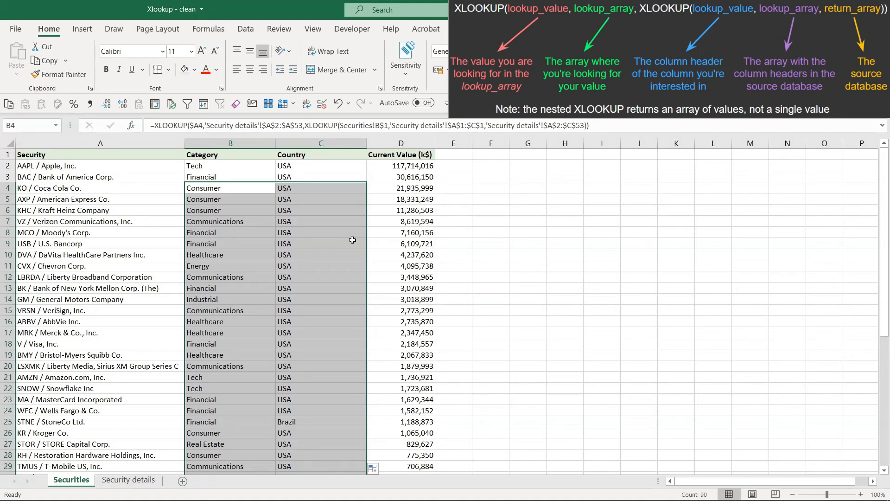
key("Left")
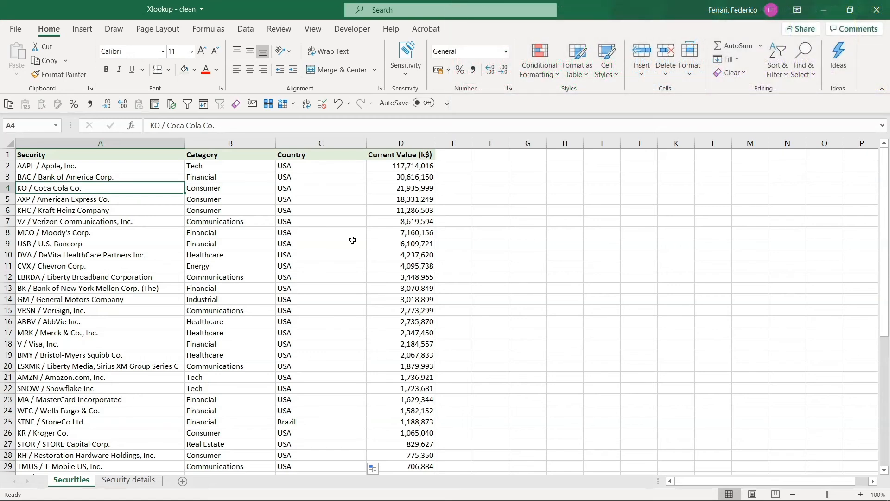
Compare the nested XLOOKUP formula in C4 with the single XLOOKUP formula in C3
key("Right")
key("Right")
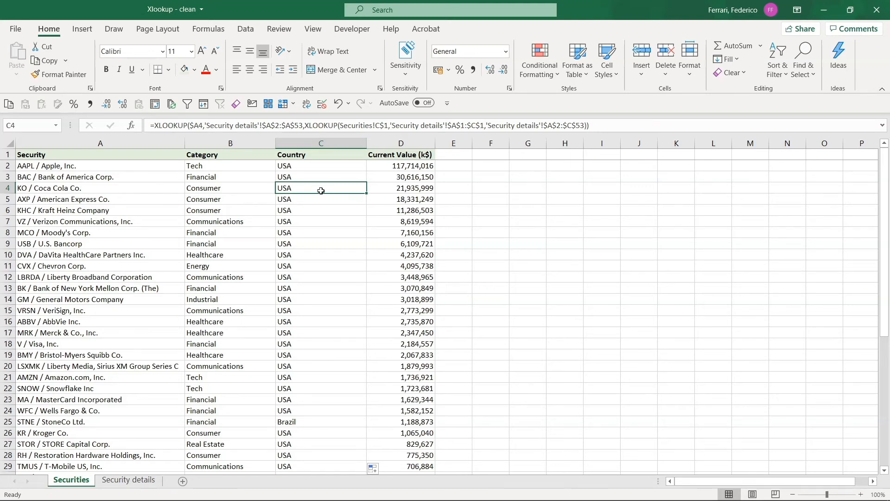
key("Up")
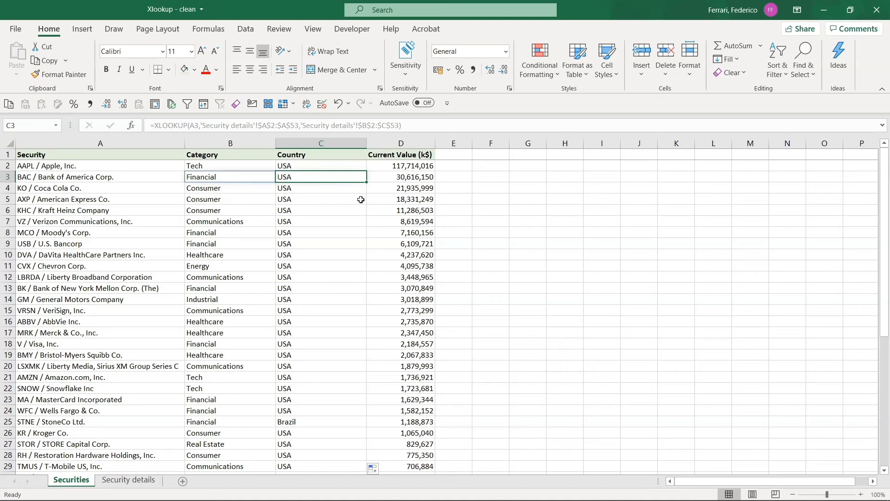
key("Down")
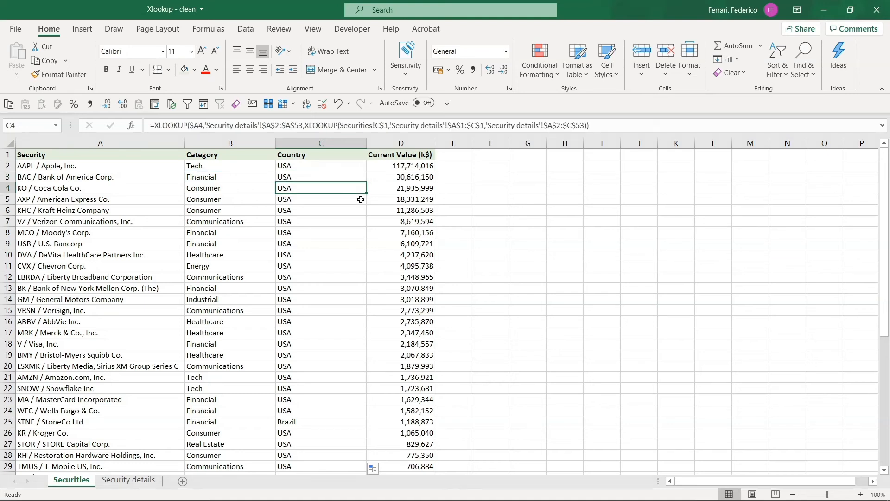
Copy only the nested XLOOKUP part of the C4 formula, leaving the cell's formula as it is
key("F2")
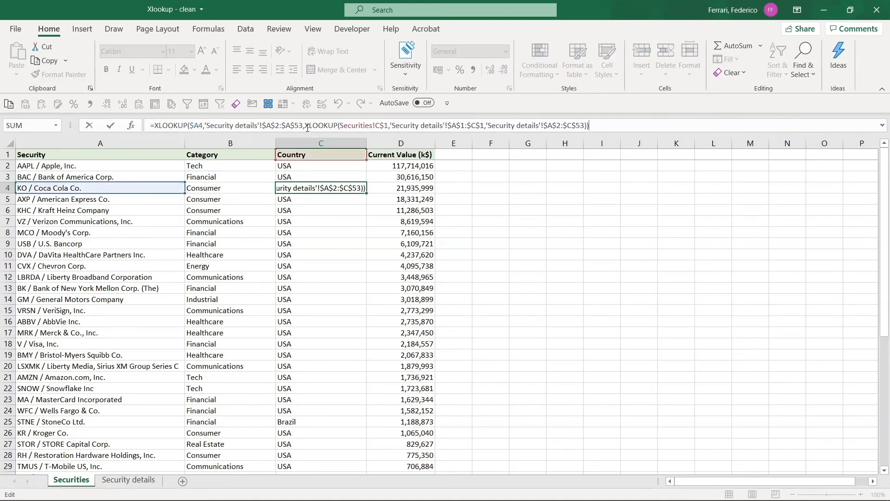
left_click_drag(306, 124, 593, 120)
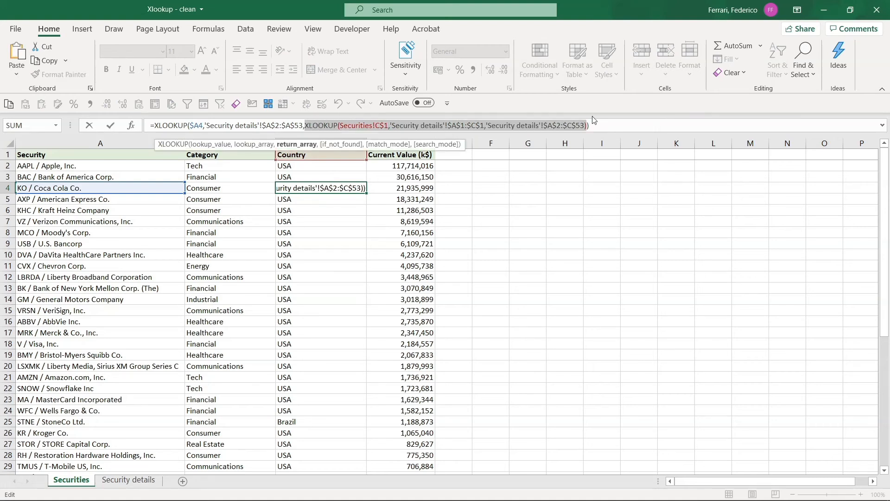
key("Escape")
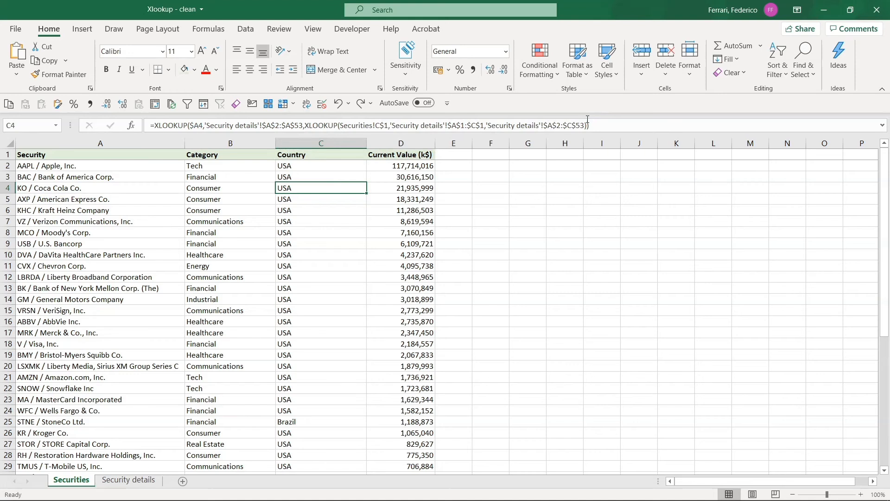
Enter the copied nested XLOOKUP as a standalone formula in E2 of the Security details sheet
key("ctrl+Page_Down")
scroll(525, 207, "up", 8)
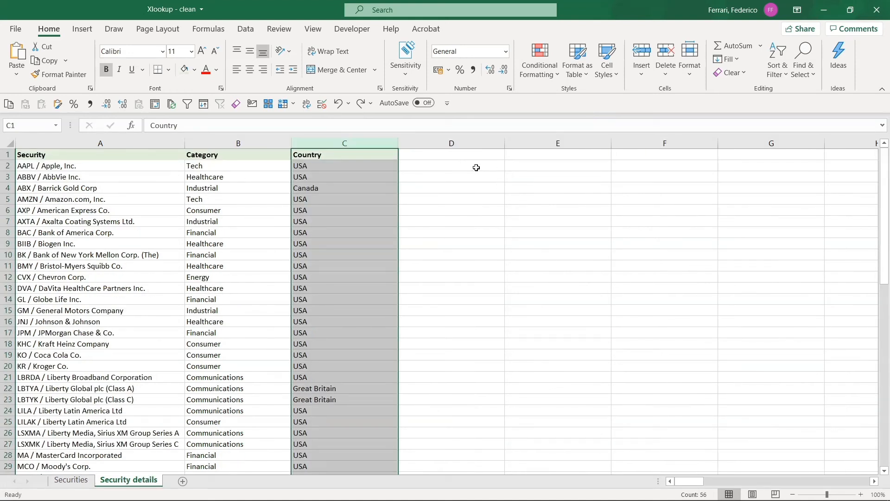
left_click(521, 164)
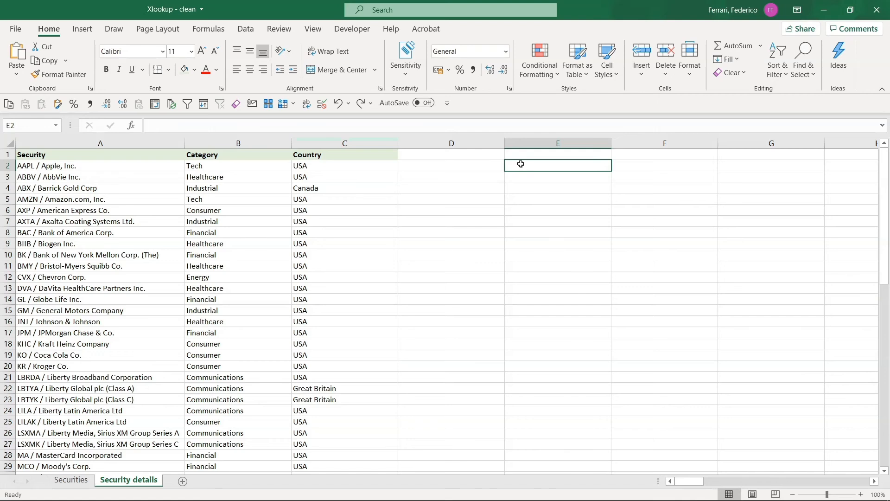
type("=")
key("ctrl+v")
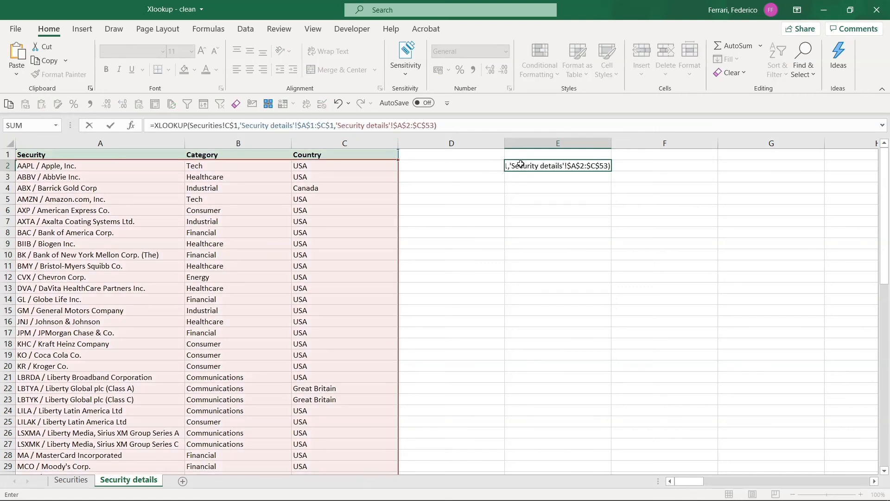
key("Return")
Examine the E2 formula's references and its spilled column of results, and return to the Securities sheet
left_click(518, 165)
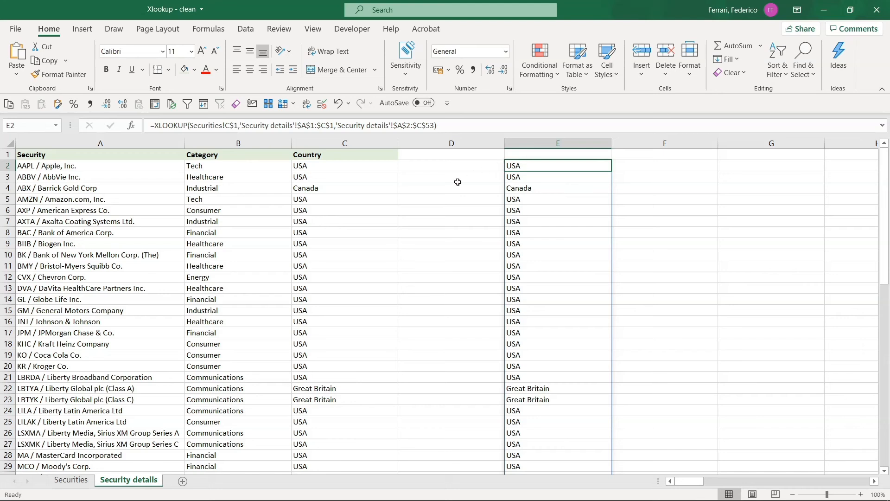
key("F2")
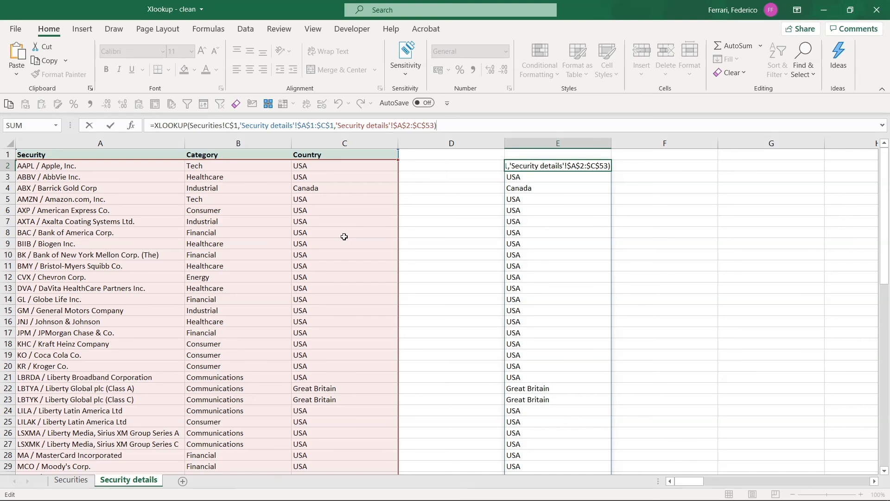
key("ctrl+Return")
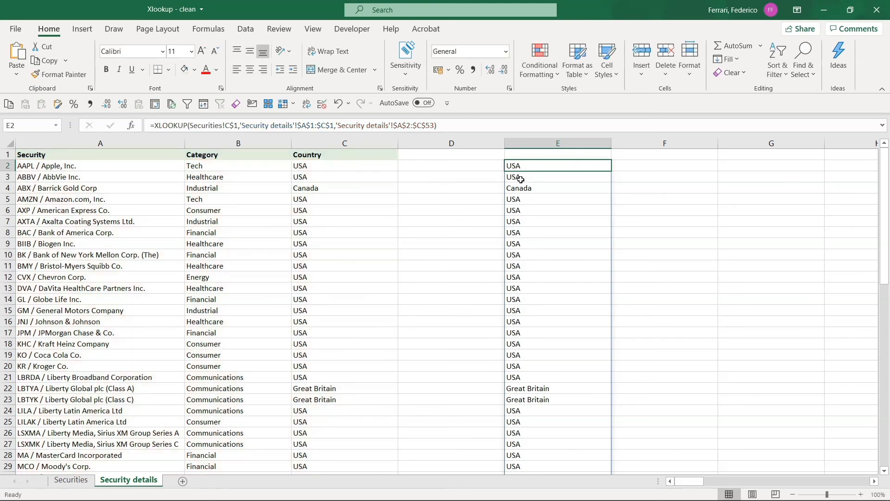
scroll(522, 180, "down", 1)
scroll(519, 195, "down", 8)
scroll(529, 283, "up", 9)
key("ctrl+Page_Up")
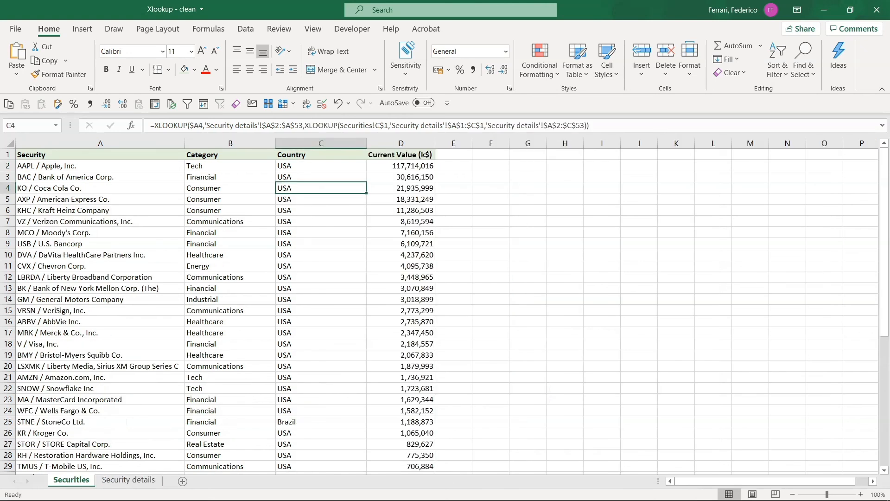